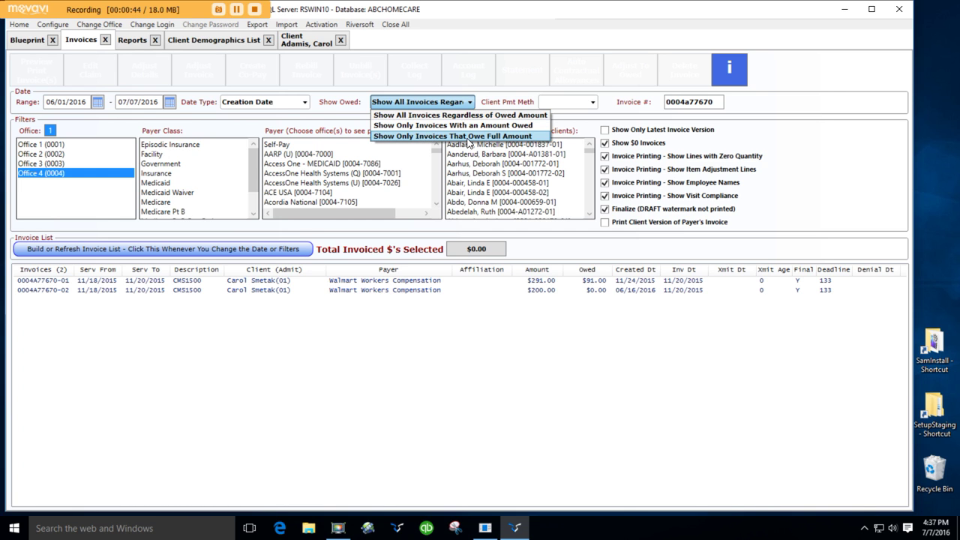
Examine the available choices in the Show Owed and Client Pmt Meth invoice filters.
click(607, 106)
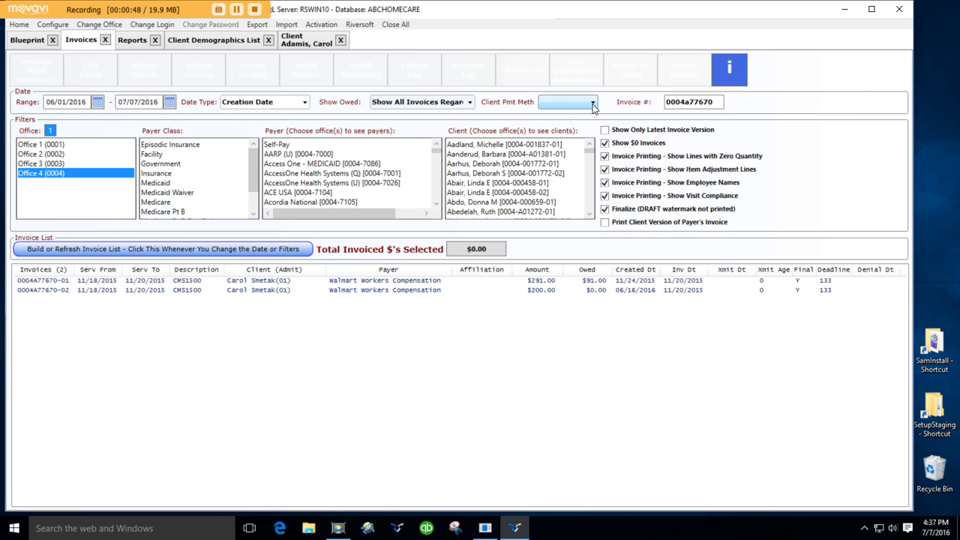
click(593, 105)
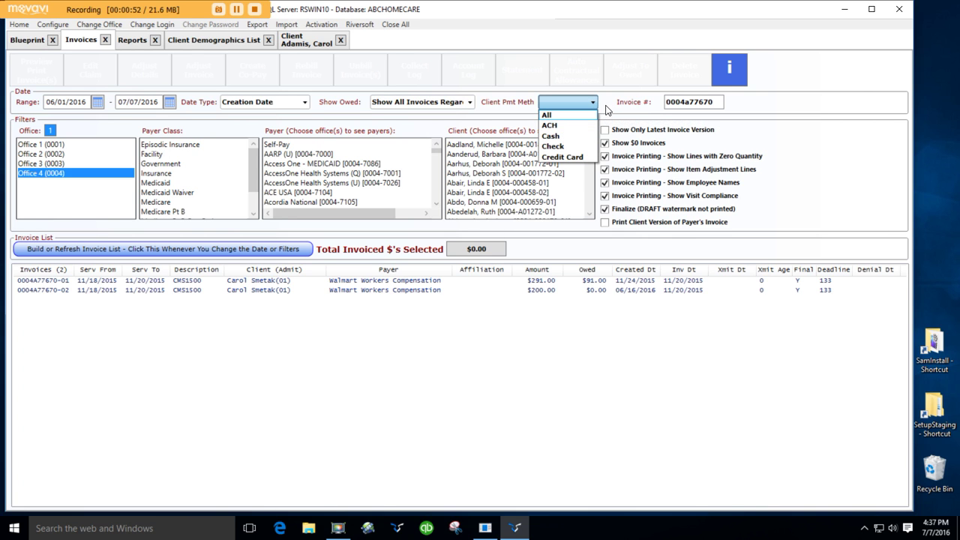
click(606, 110)
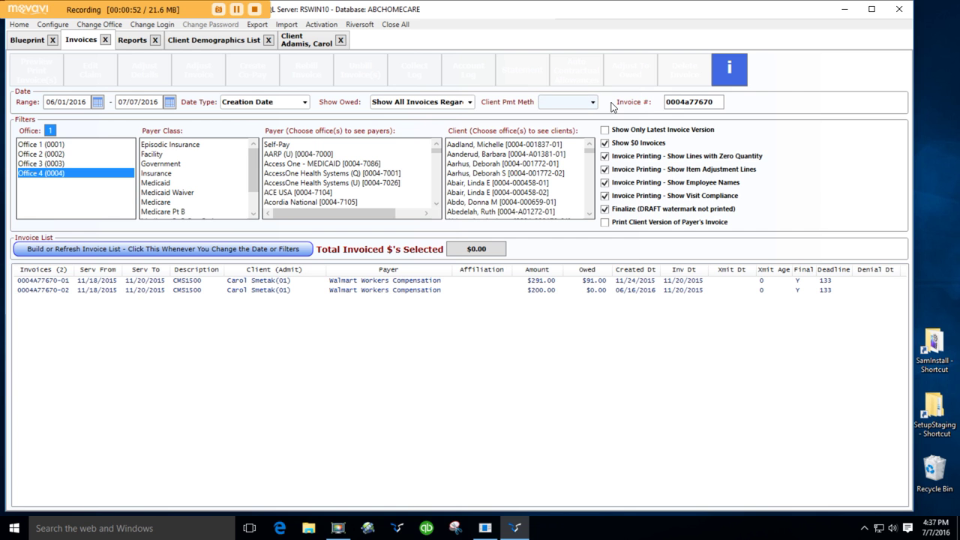
Examine the Pay Meth choices in the open client record's self-pay billing info, then return to the invoices.
click(299, 43)
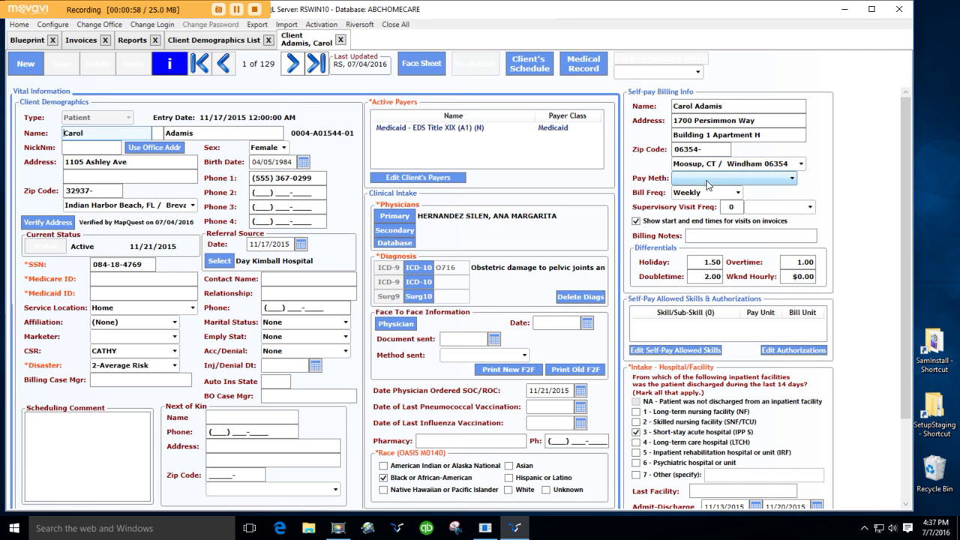
click(791, 179)
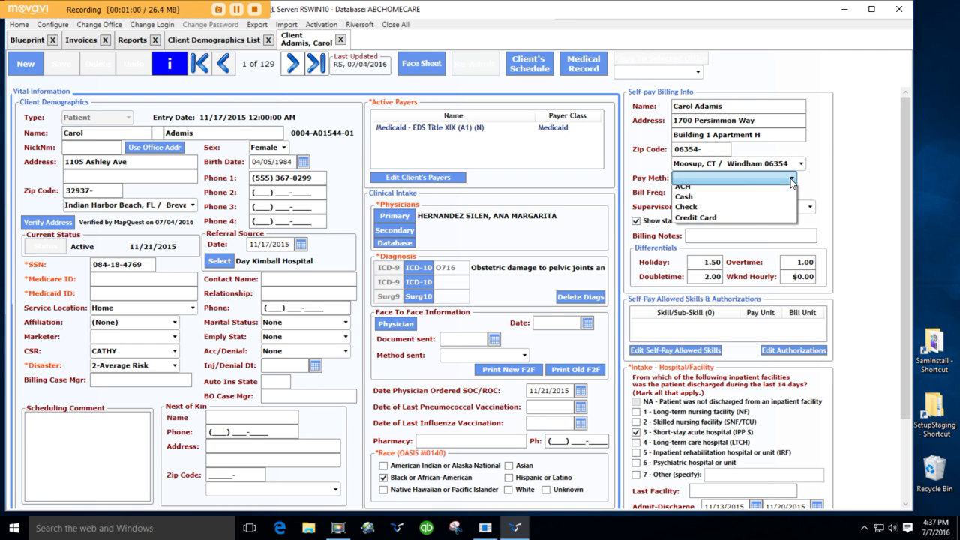
click(816, 189)
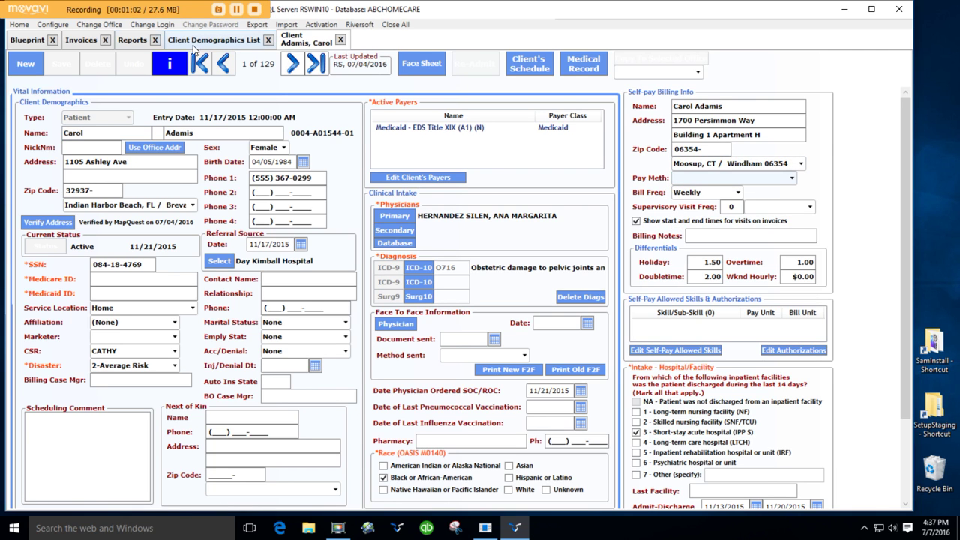
click(88, 44)
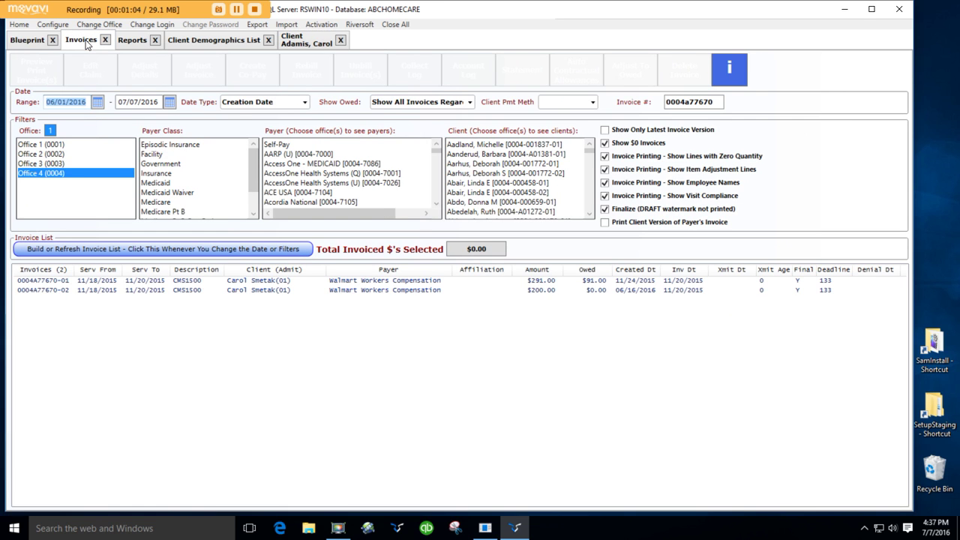
Rebuild the invoice list for the entered invoice number, showing only the latest invoice version.
click(718, 104)
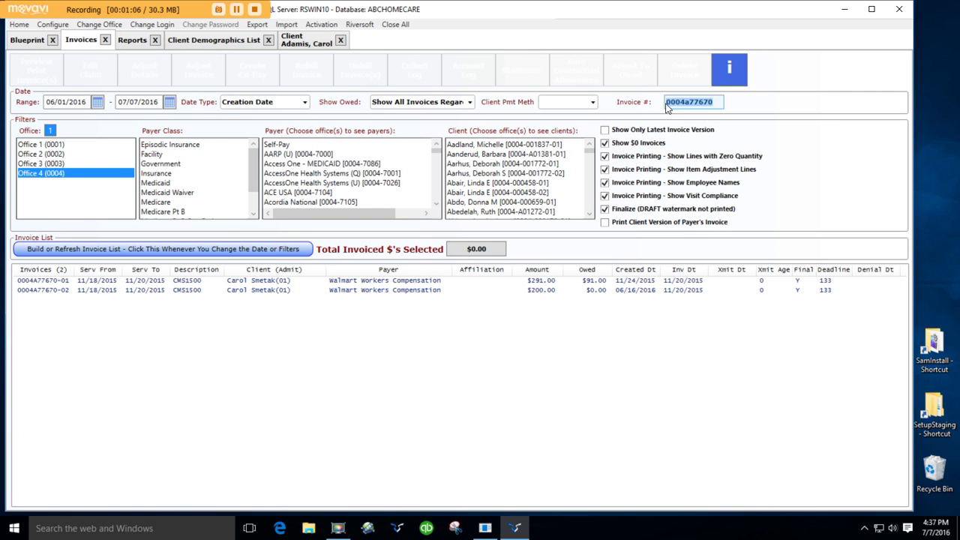
click(304, 249)
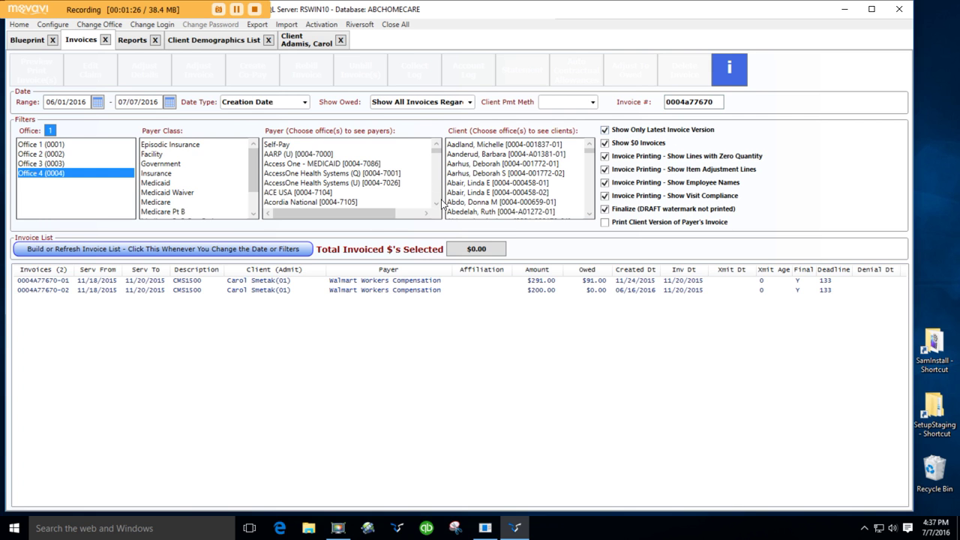
click(187, 251)
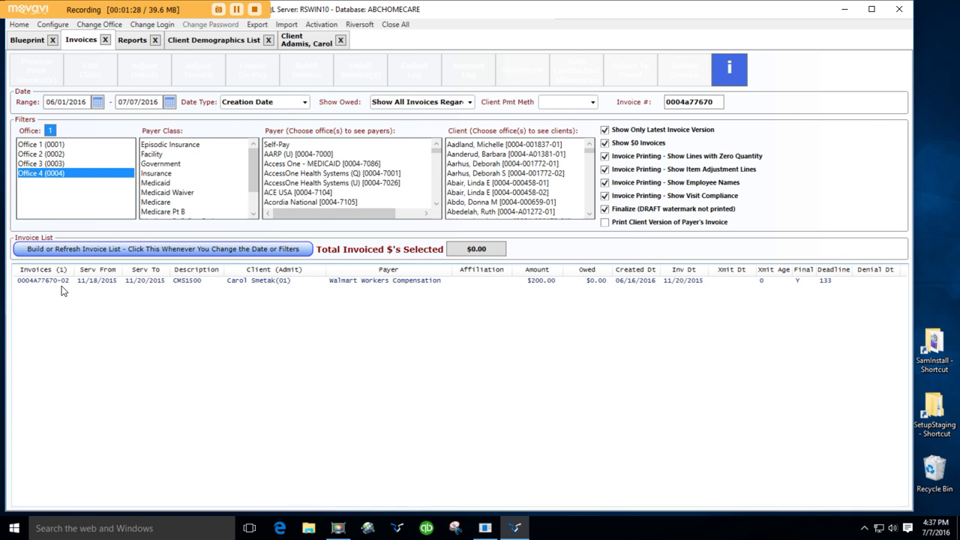
Turn off Show Only Latest Invoice Version, clear the invoice number filter and rebuild the invoice list.
click(605, 130)
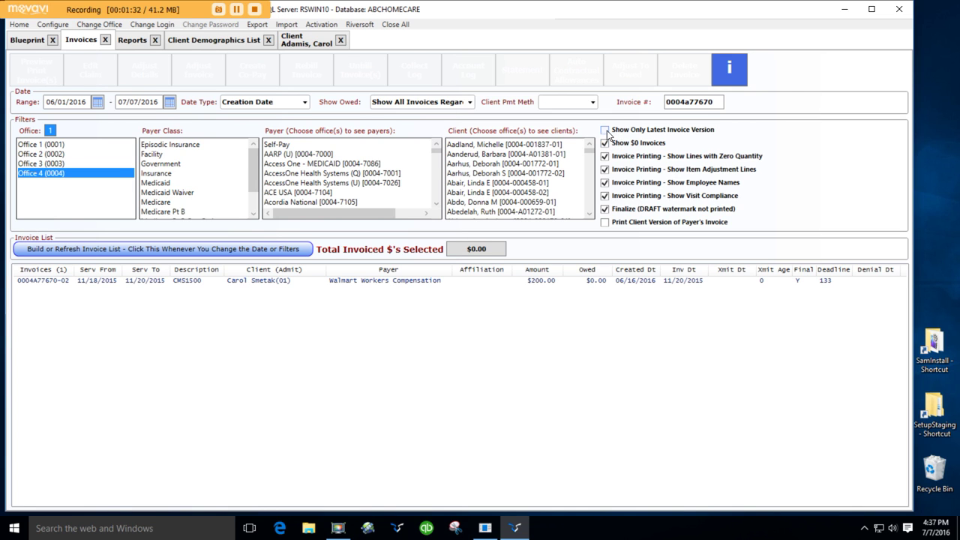
click(239, 249)
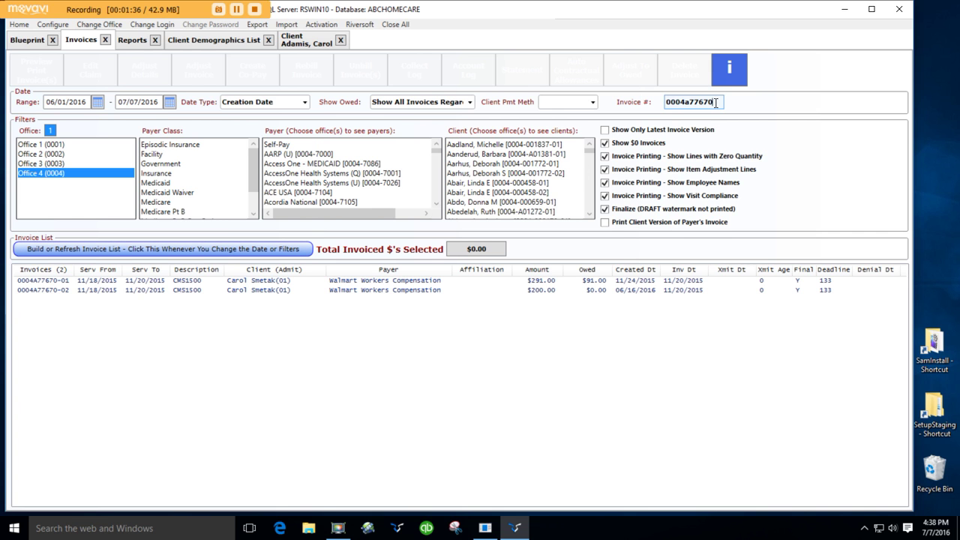
drag(717, 103, 669, 111)
key(BackSpace)
click(264, 251)
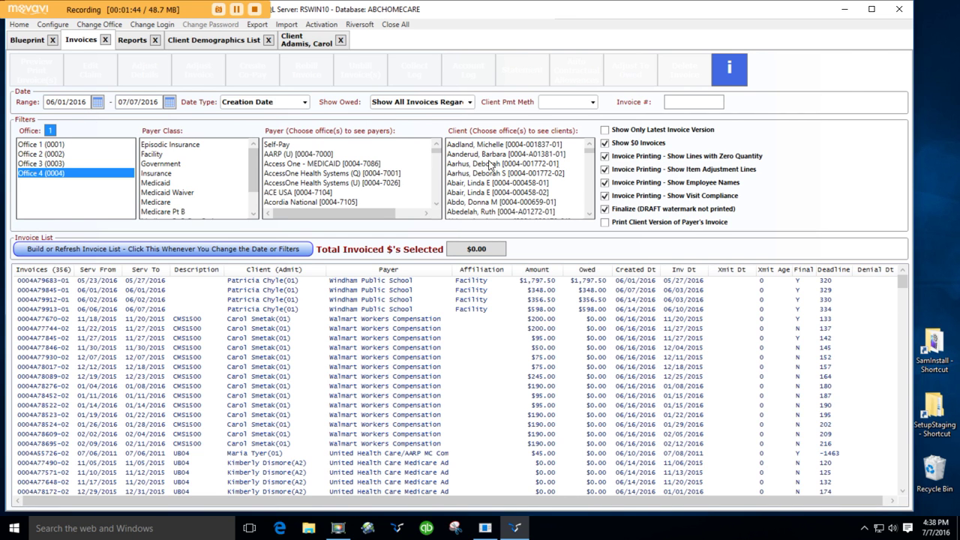
Preview the Walmart Workers Compensation invoice dated 12/04/2015 with item adjustment lines shown, then close the preview.
click(605, 169)
click(249, 350)
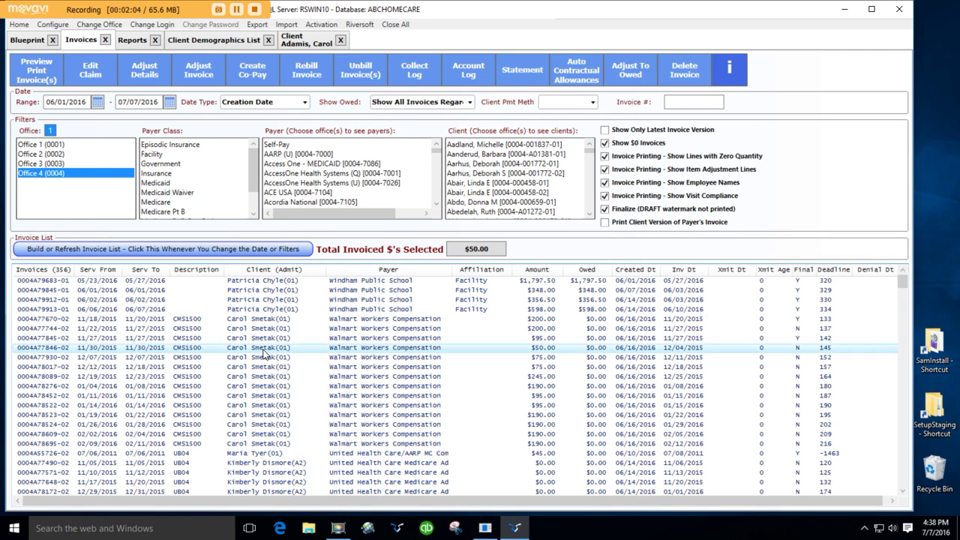
click(36, 71)
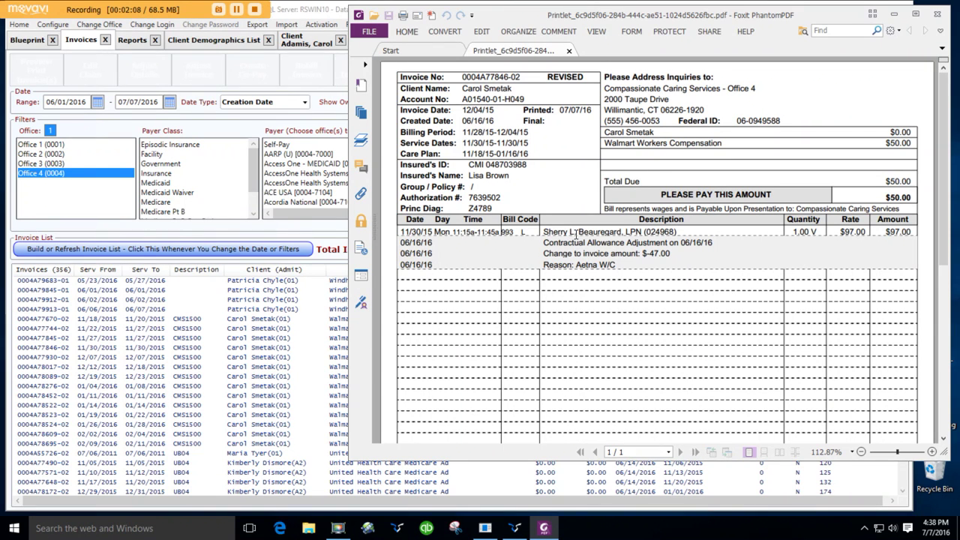
click(937, 15)
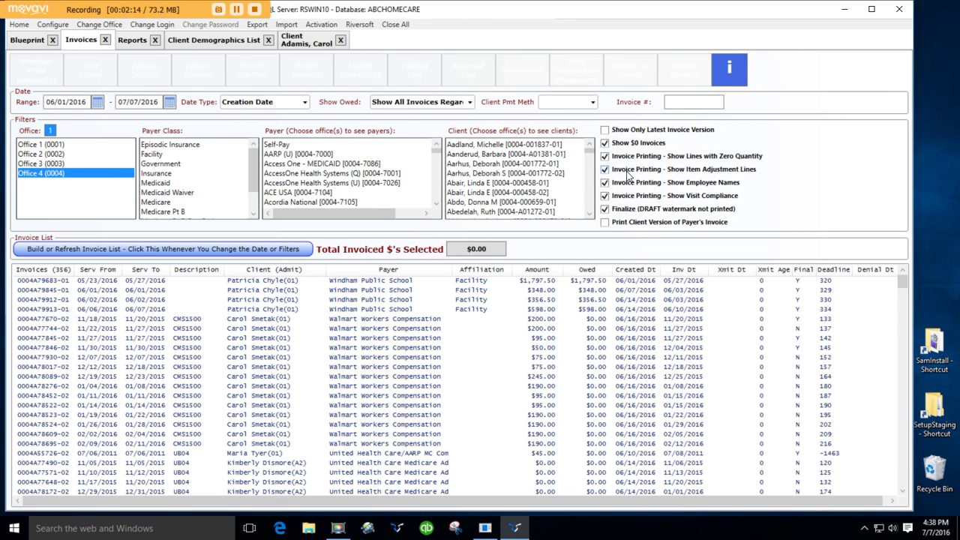
Preview the Walmart Workers Compensation invoice dated 11/20/2015 with employee names hidden, then close the preview.
click(604, 182)
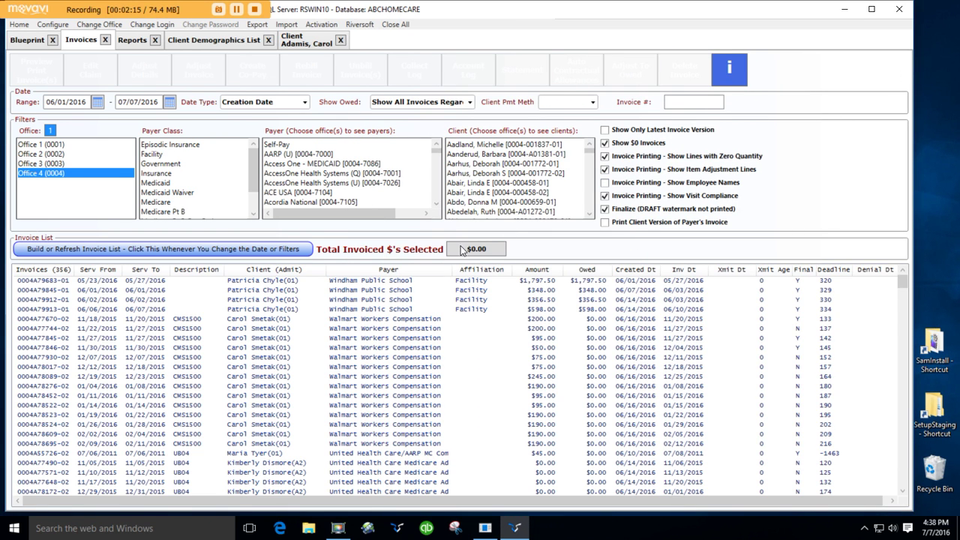
click(289, 319)
click(48, 75)
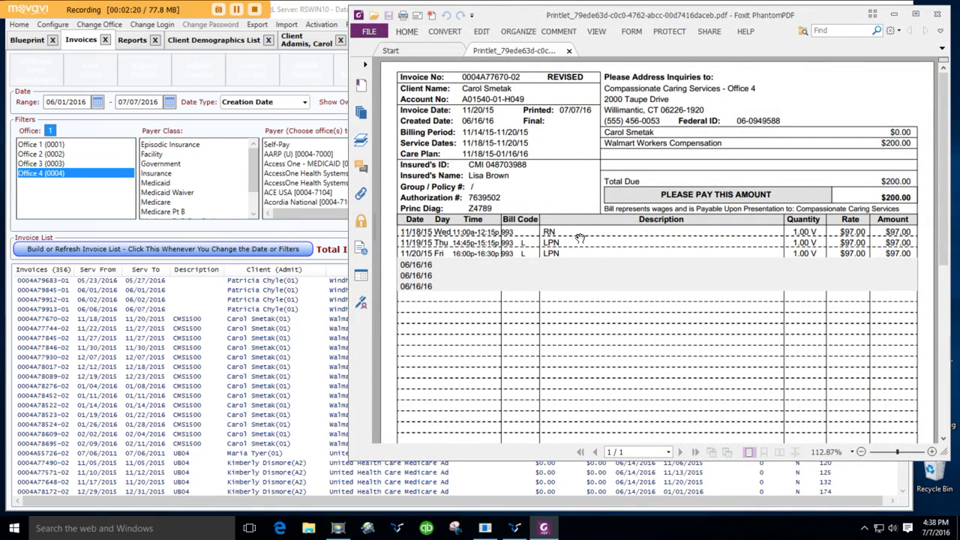
click(937, 14)
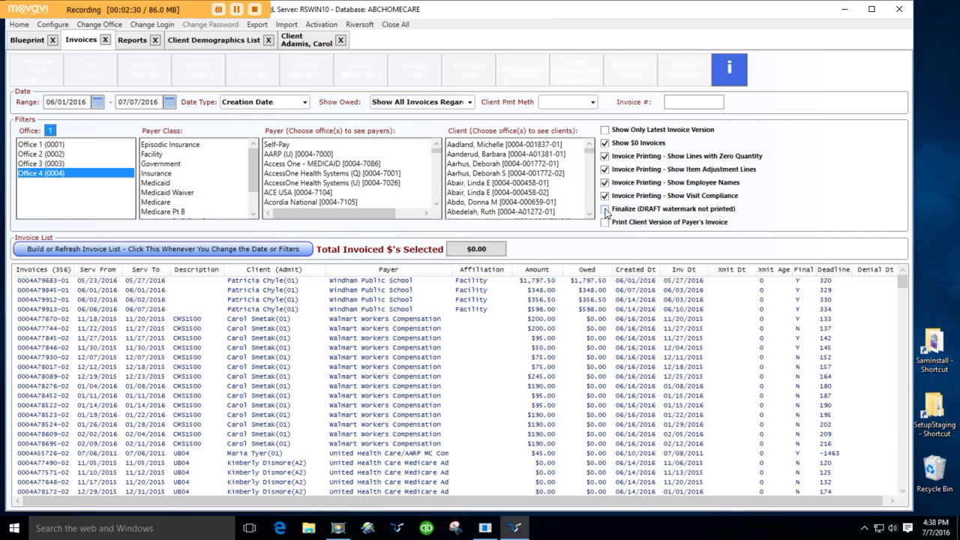
Preview the $200.00 Walmart Workers Compensation invoice dated 11/27/2015 as a draft with Finalize turned off, and examine its remittance portion.
click(799, 332)
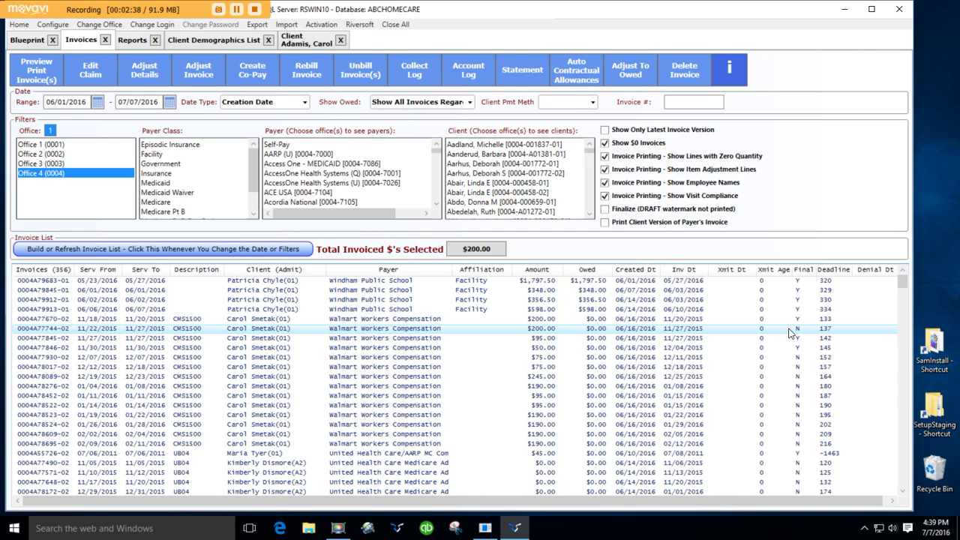
click(36, 70)
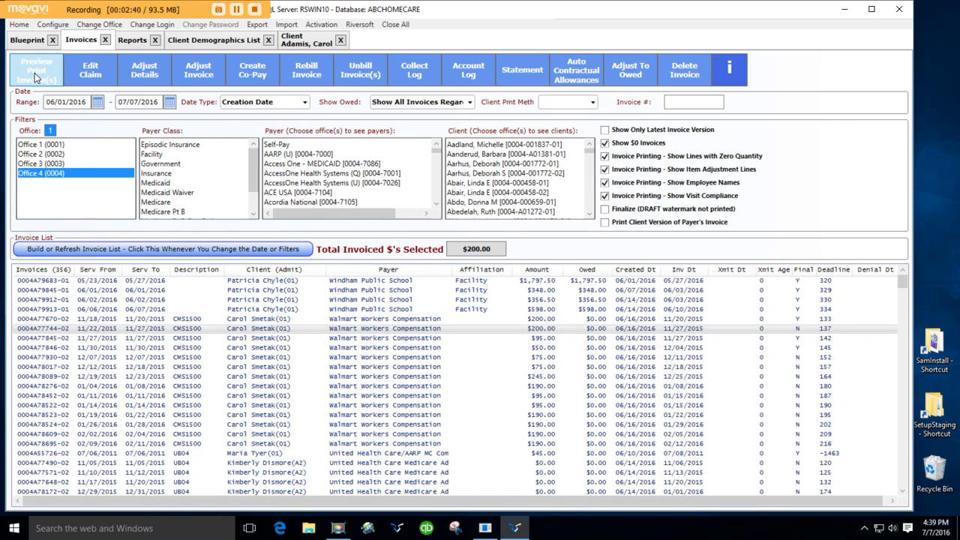
scroll(675, 285, down, 10)
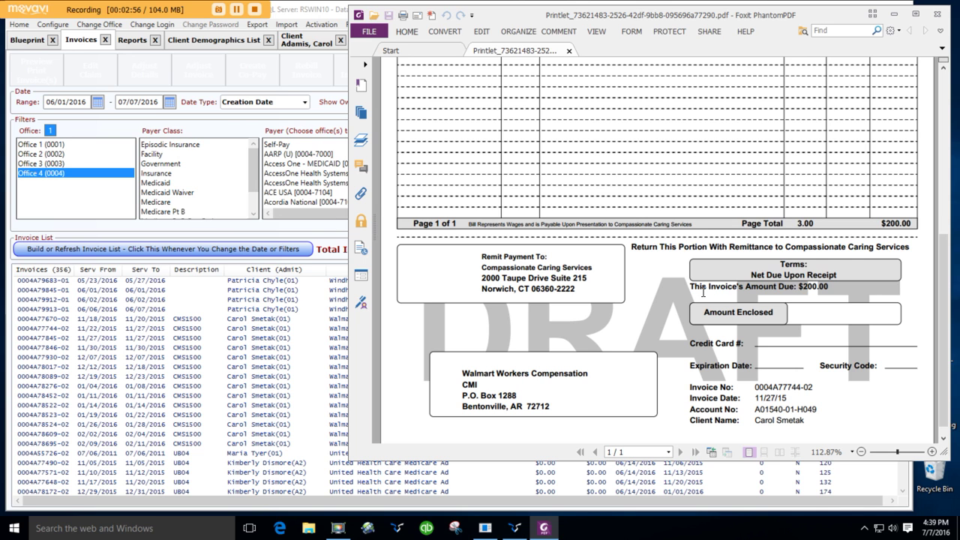
click(938, 14)
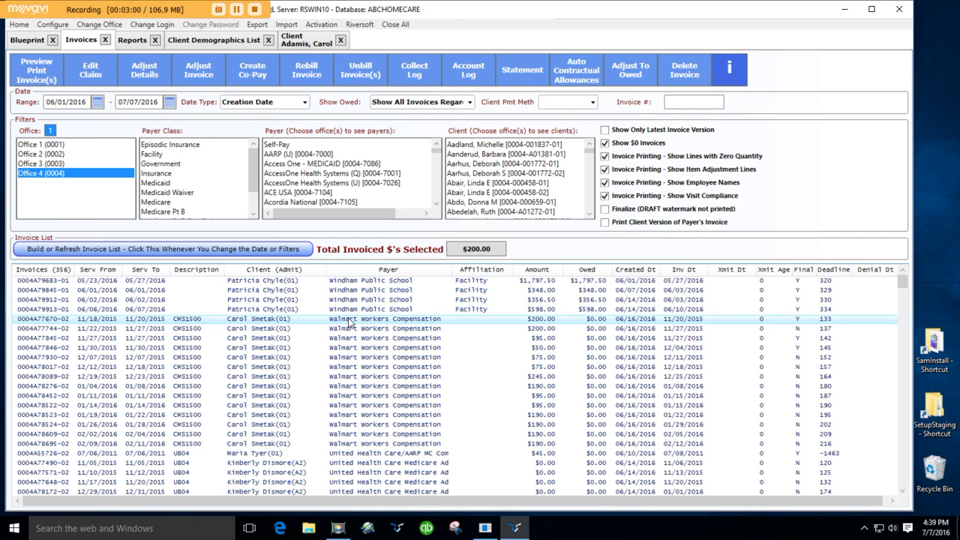
Turn on Finalize and preview the Walmart Workers Compensation invoice dated 11/20/2015 without the DRAFT watermark.
click(605, 209)
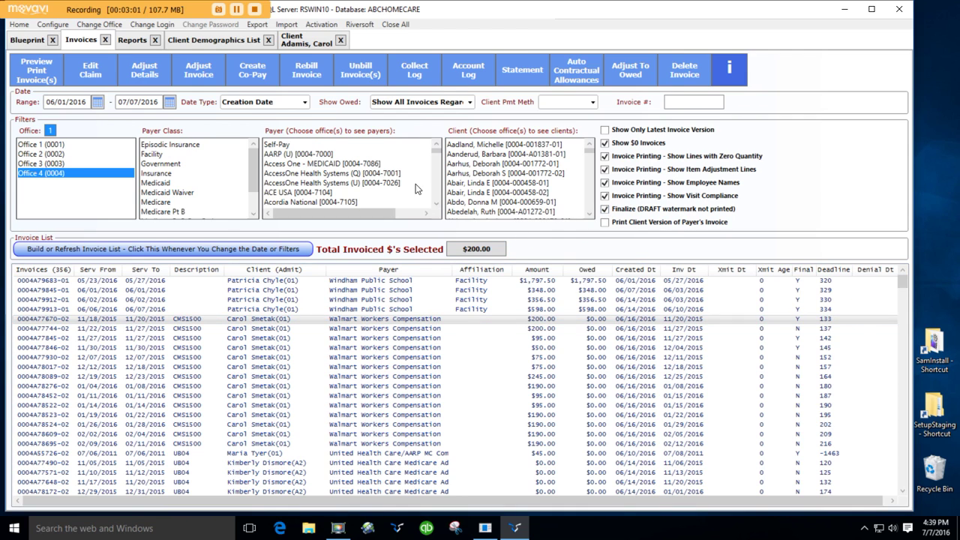
click(45, 79)
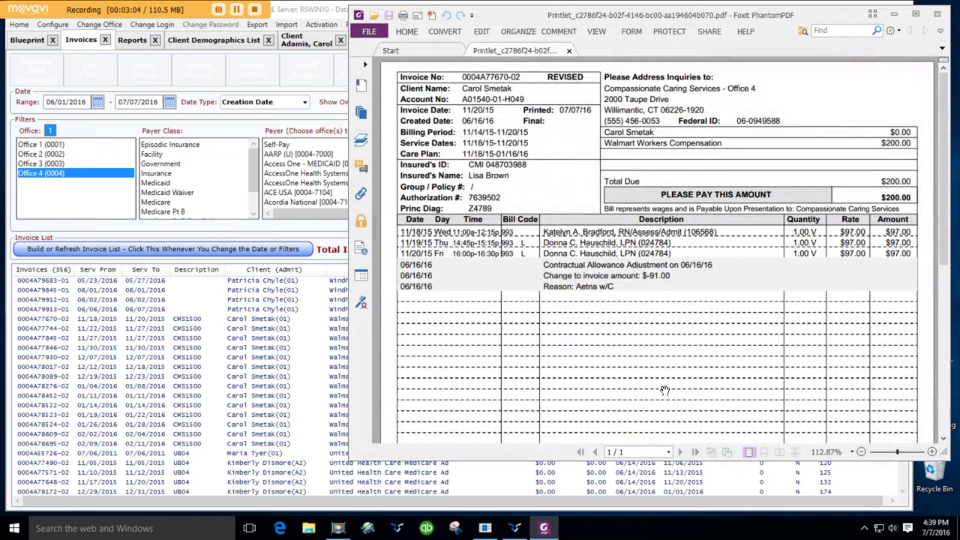
scroll(669, 397, down, 10)
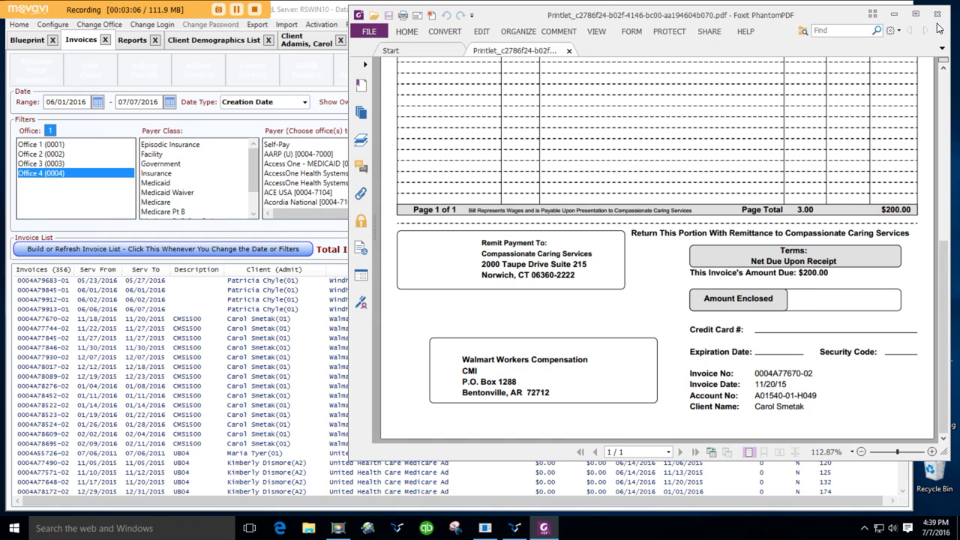
click(939, 17)
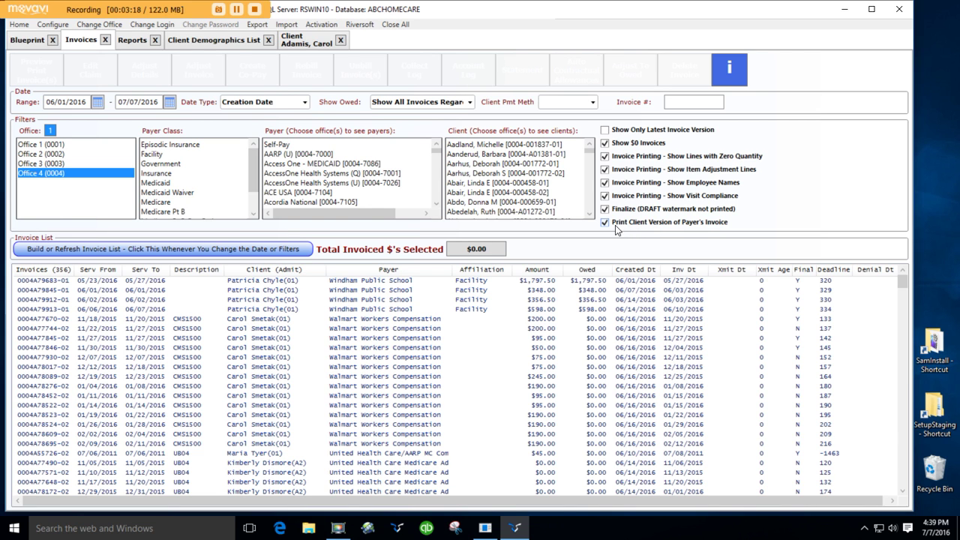
Enable Print Client Version of Payer's Invoice, preview the 11/20/2015 Walmart Workers Compensation invoice's client copy, and rebuild the invoice list.
click(605, 222)
click(416, 320)
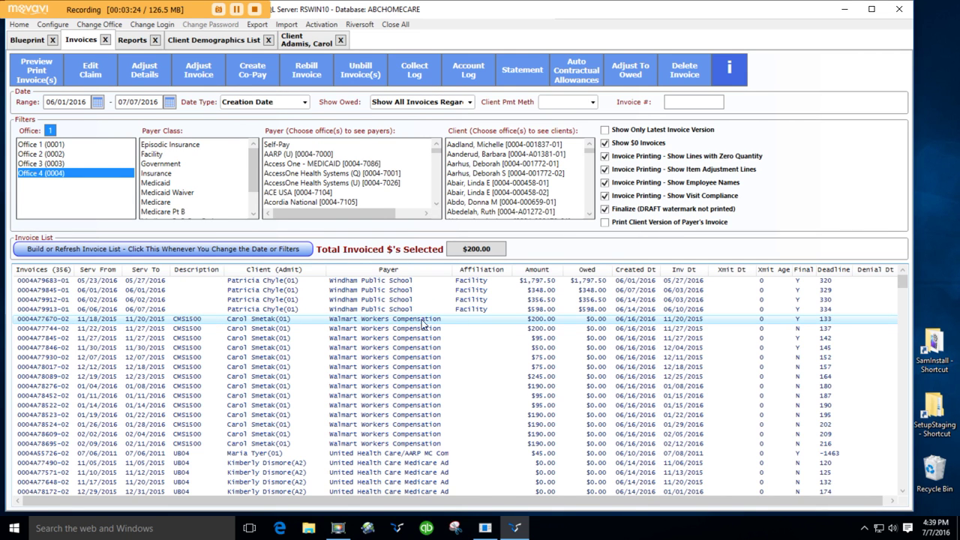
click(605, 223)
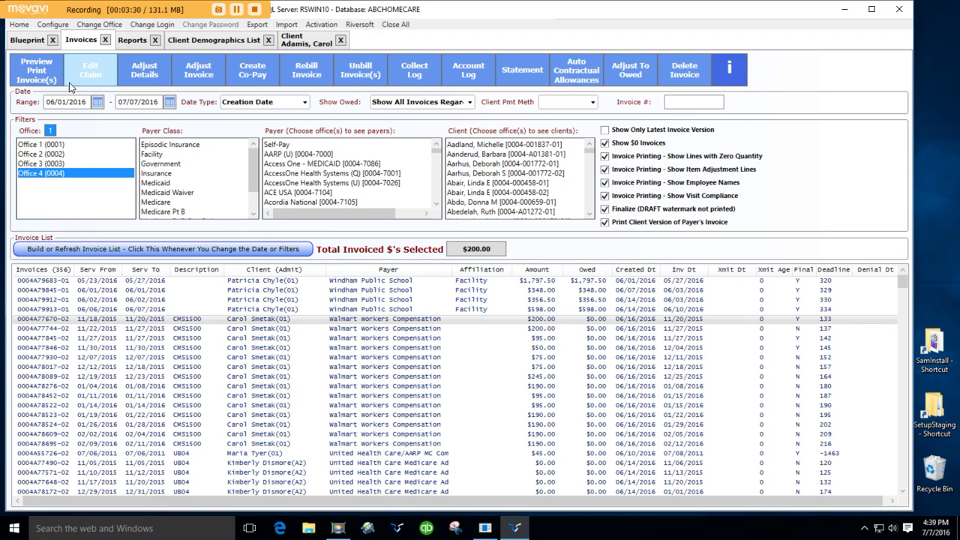
click(51, 75)
scroll(725, 354, down, 8)
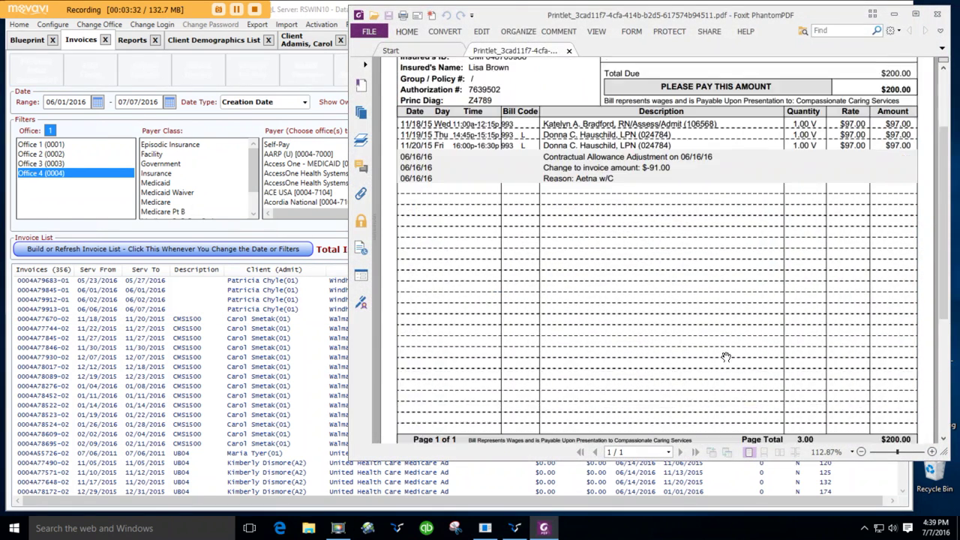
scroll(725, 354, down, 1)
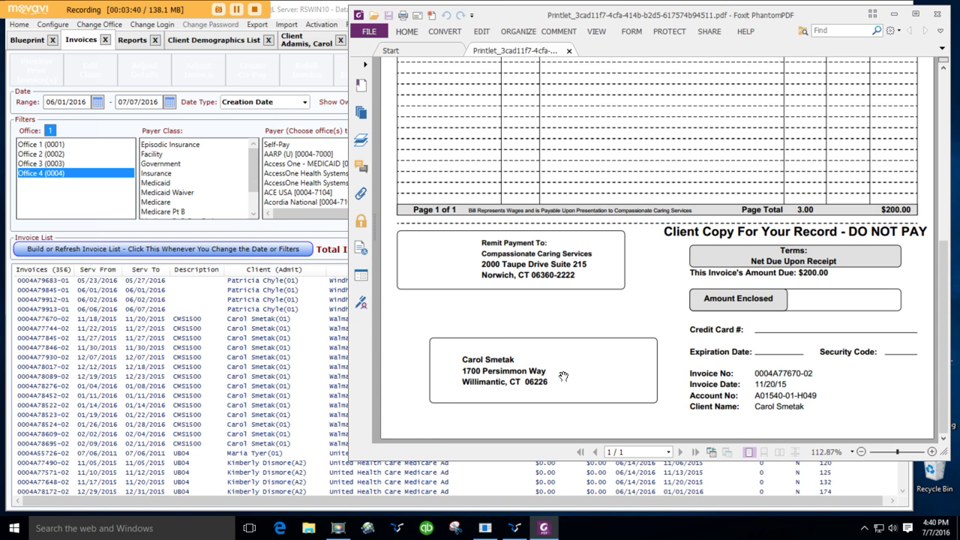
scroll(874, 251, up, 8)
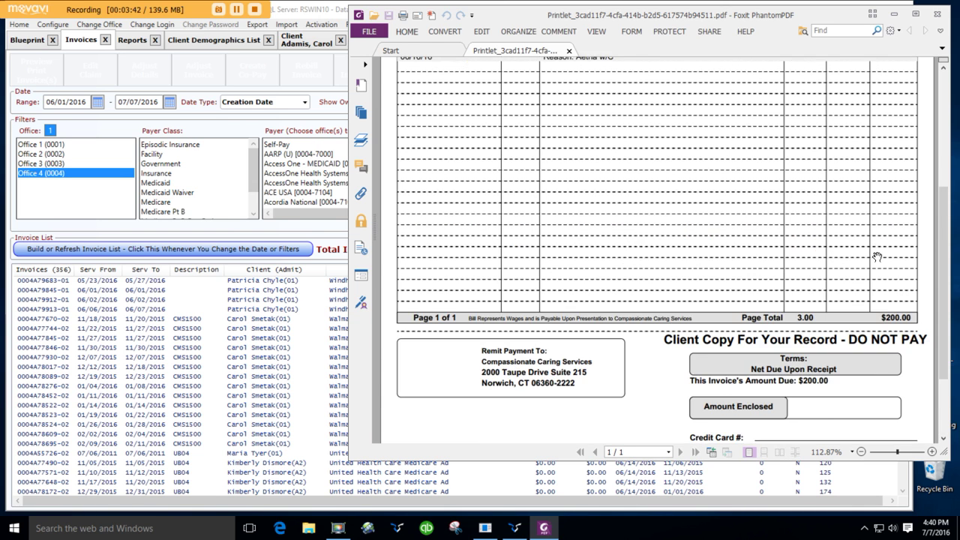
scroll(870, 277, up, 2)
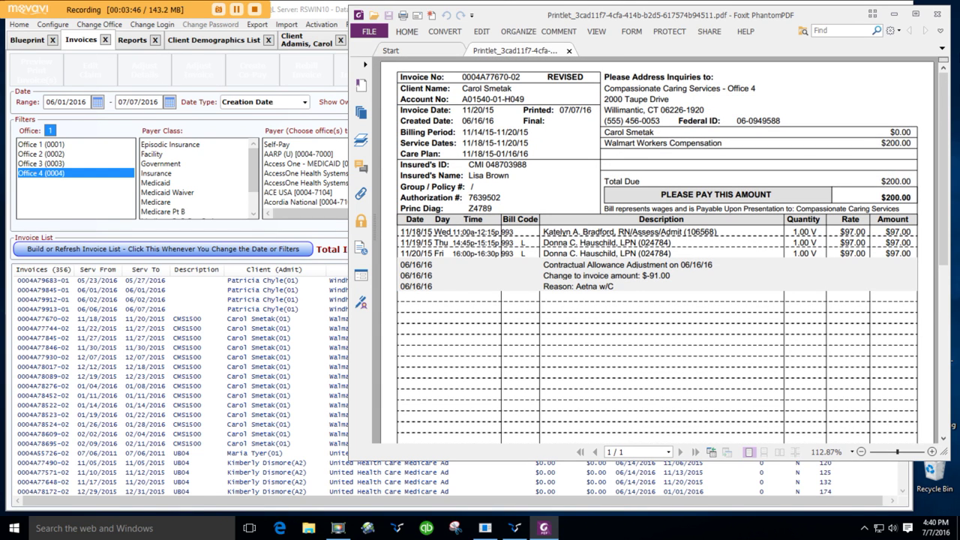
click(935, 16)
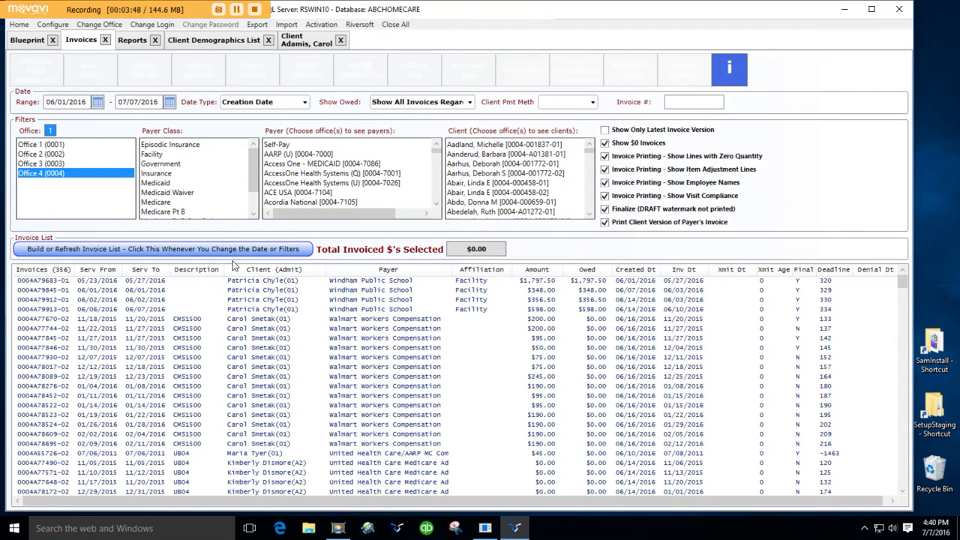
click(196, 250)
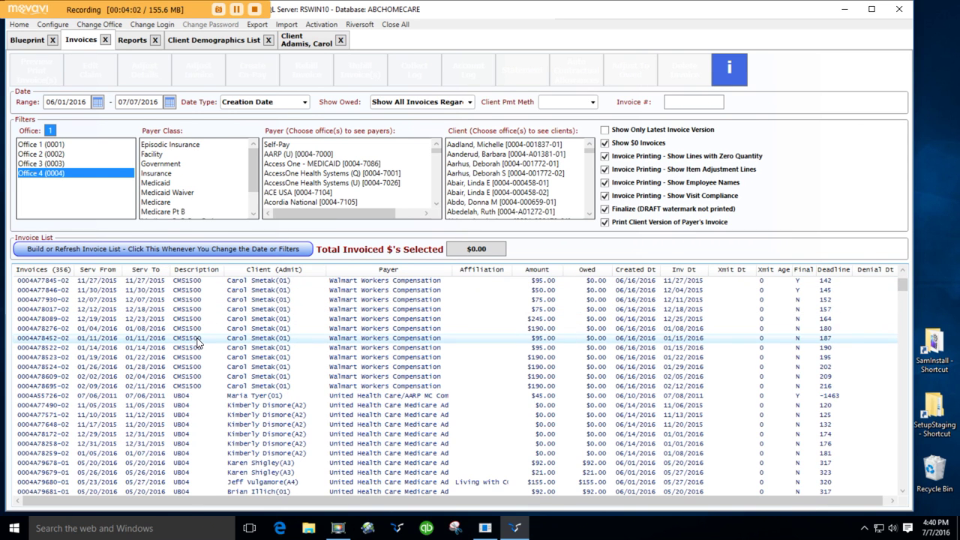
Filter the invoices by the Medicare payer class and rebuild the invoice list.
scroll(200, 334, down, 1)
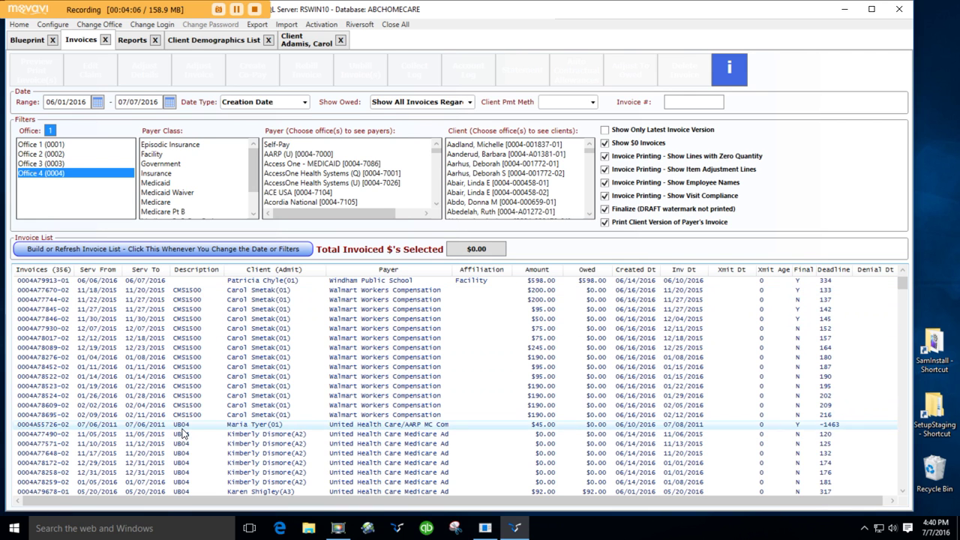
click(178, 201)
click(184, 249)
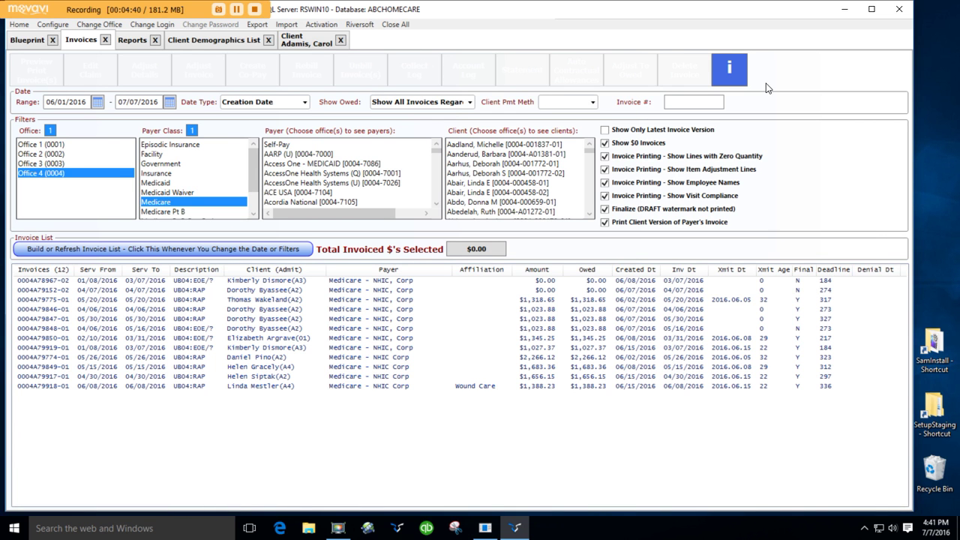
Read the Managing Invoices help document's sections on the description column and payer submission deadlines, then close it.
scroll(457, 194, down, 15)
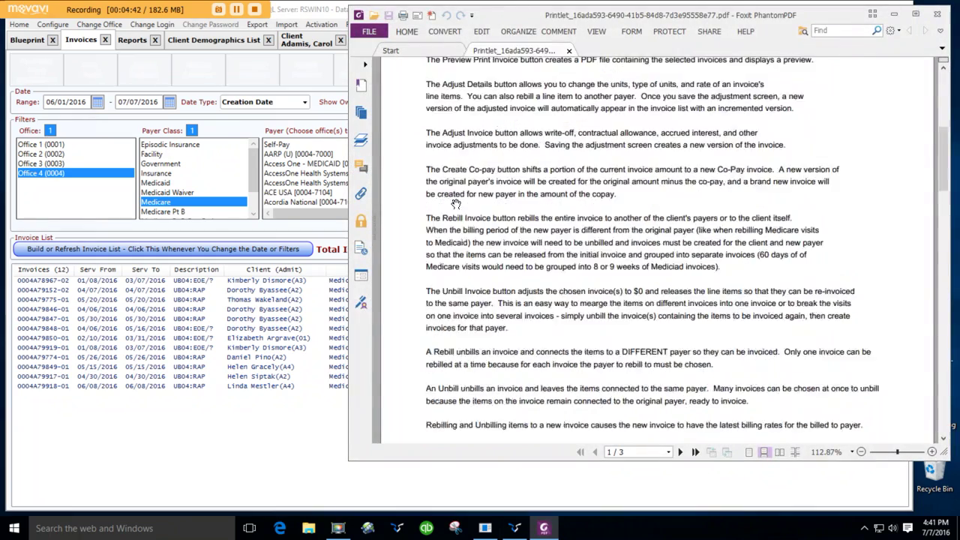
scroll(456, 205, down, 4)
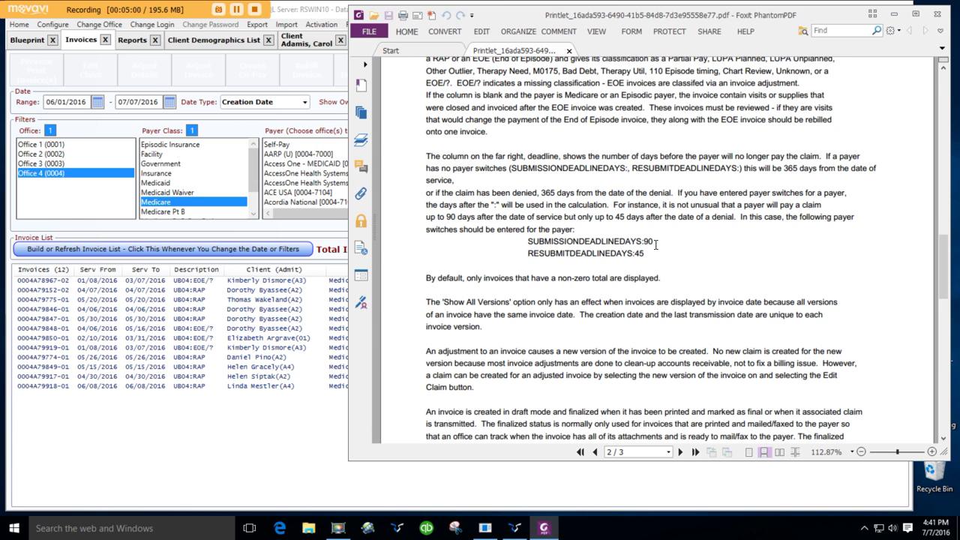
click(937, 14)
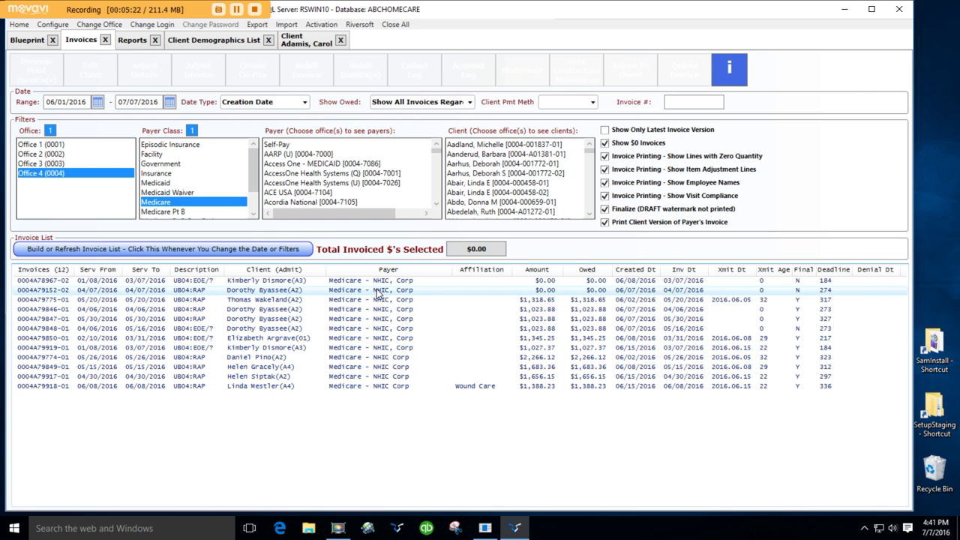
Filter the invoices by the Self-Pay payer, clear the payer class filter, and rebuild the invoice list.
click(284, 145)
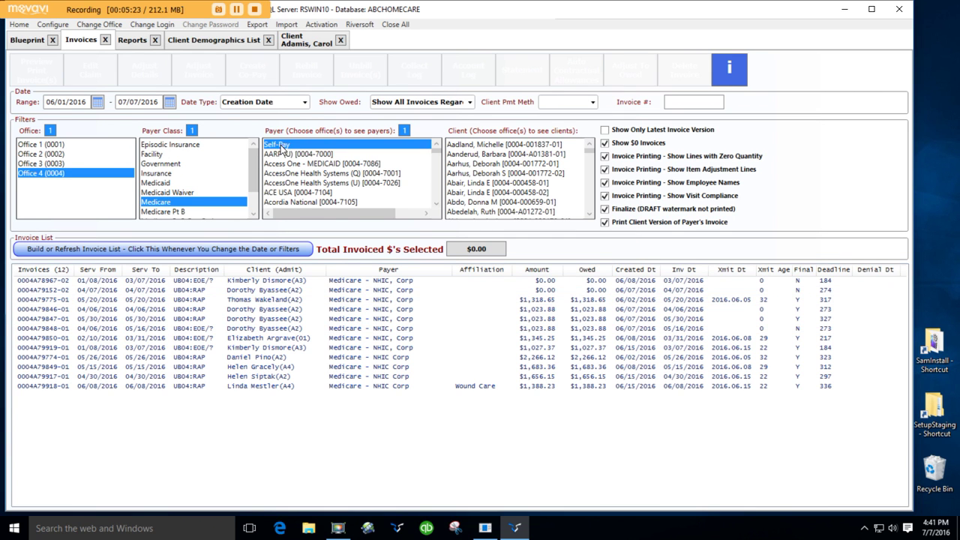
click(273, 252)
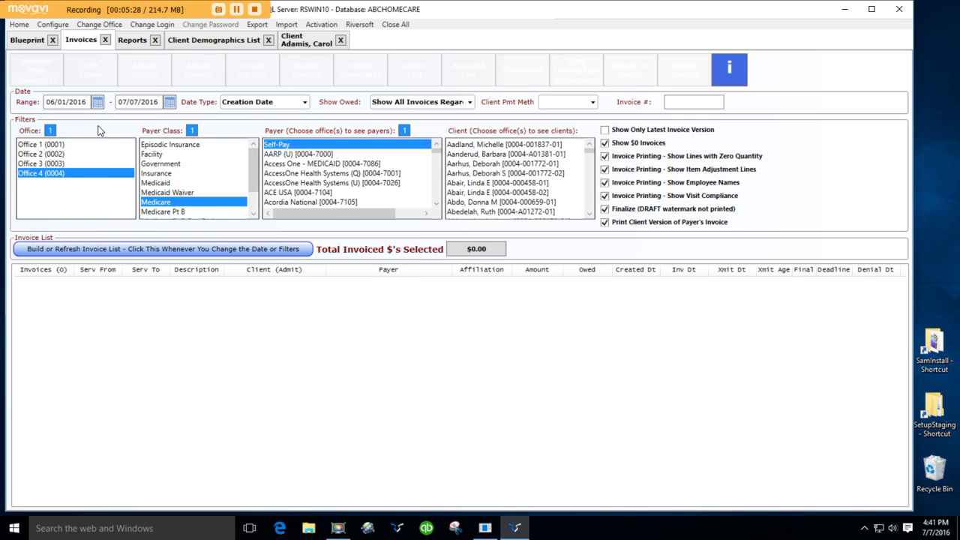
click(192, 132)
click(219, 249)
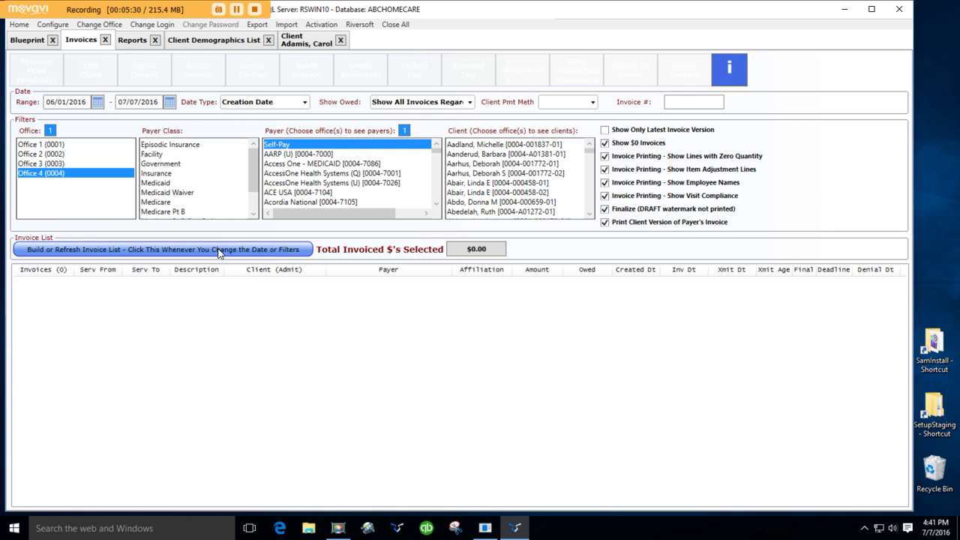
Preview the $97.00 self-pay invoice with service dates 04/19/2016 to 04/22/2016, examine its balances and client copy portion, and close it.
click(397, 290)
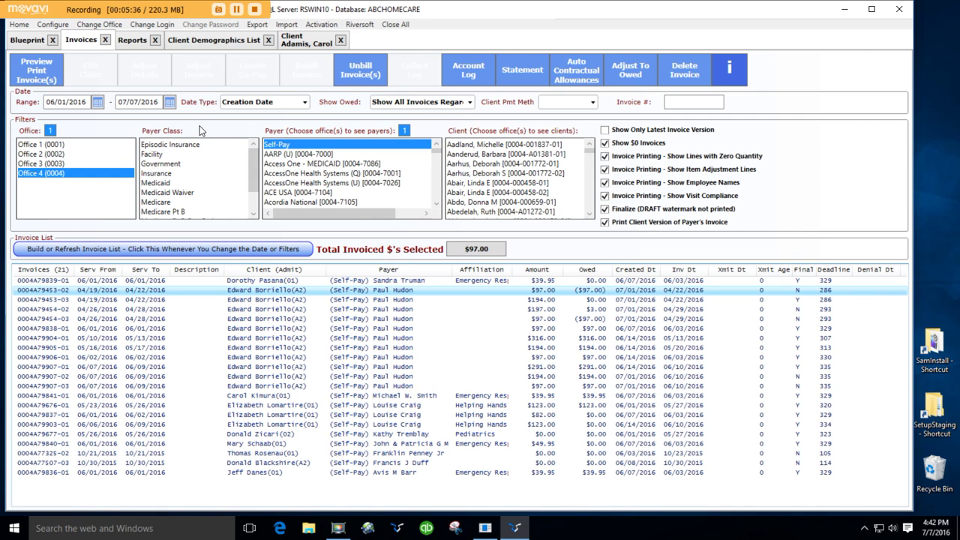
click(72, 83)
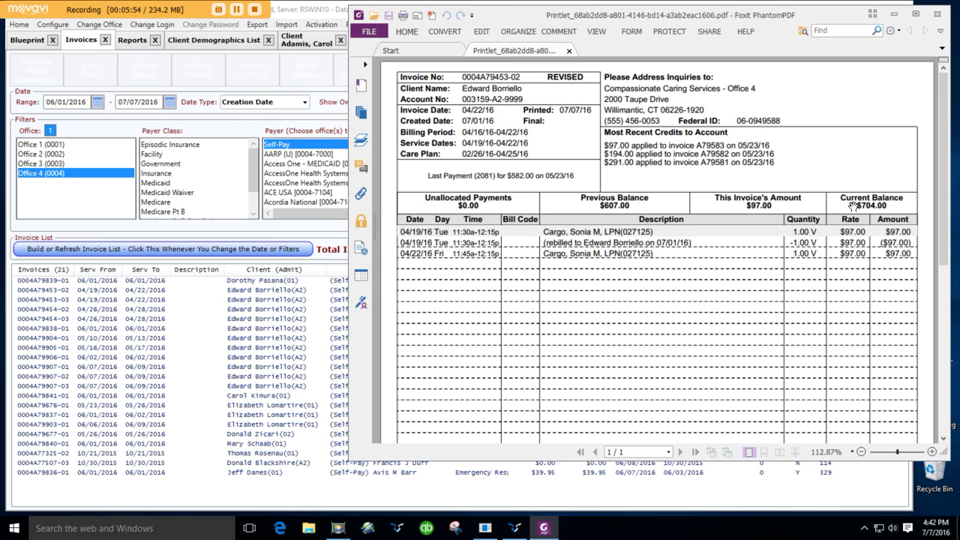
scroll(850, 252, down, 5)
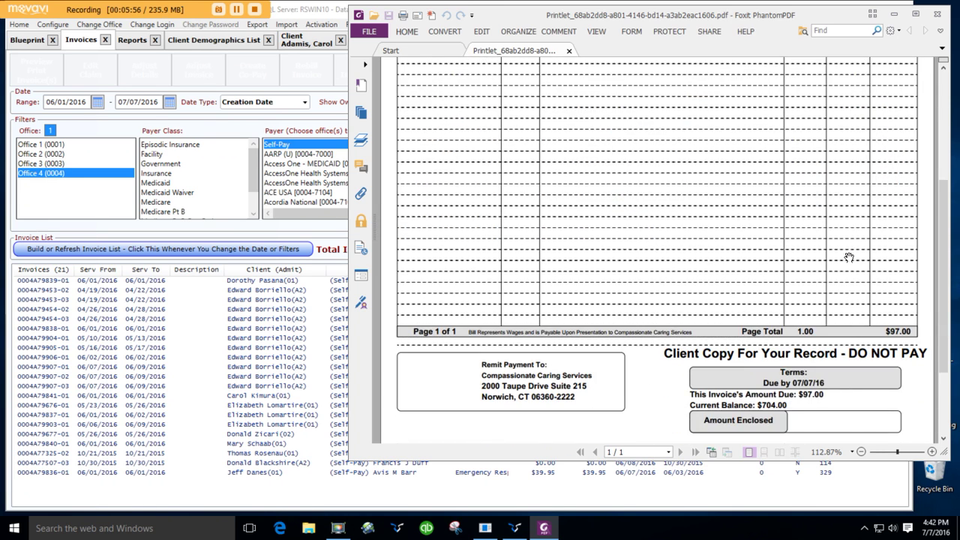
scroll(850, 254, up, 5)
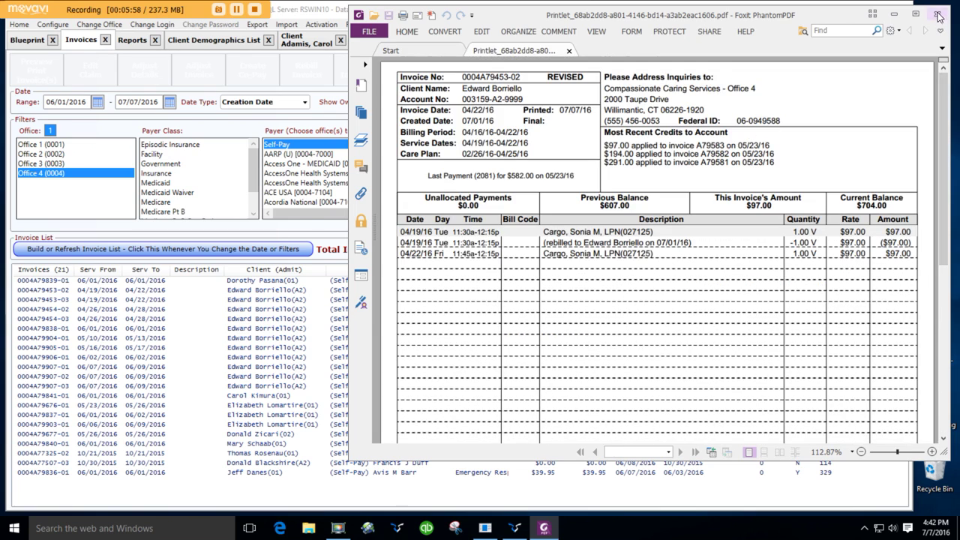
click(937, 13)
Disable Print Client Version of Payer's Invoice and rebuild the invoice list without the Self-Pay payer filter.
click(605, 223)
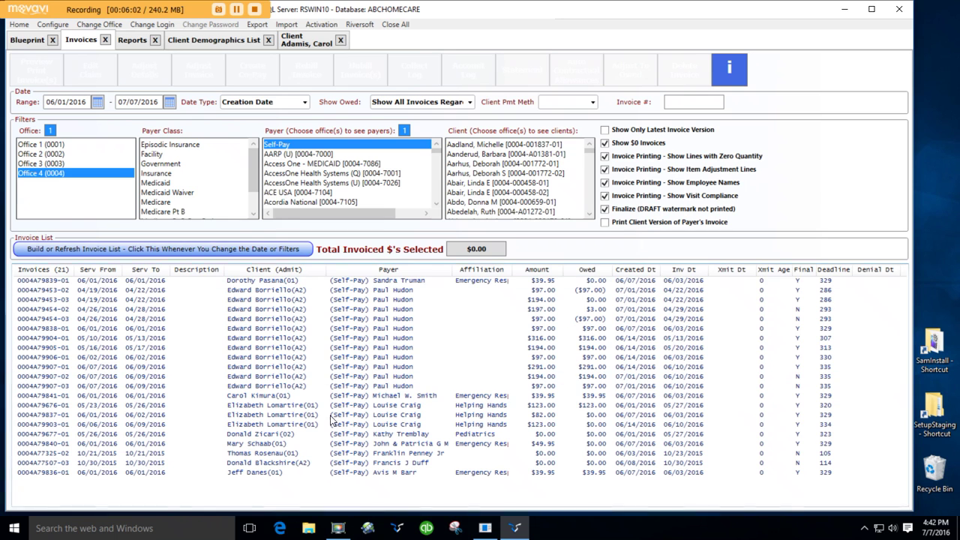
click(406, 132)
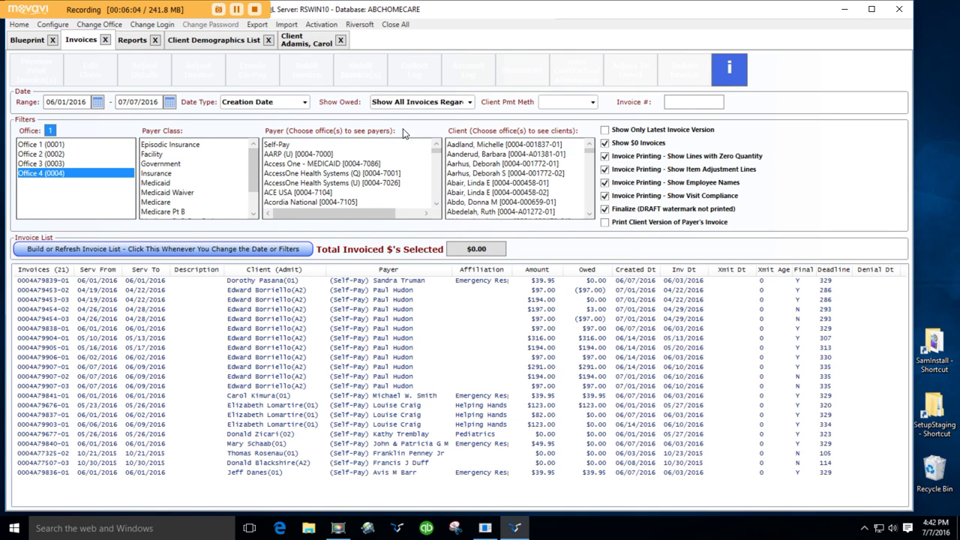
click(291, 252)
Preview the $598.00 Windham Public School invoice dated 06/10/2016, examine its charges and remittance portion, and close it.
click(351, 308)
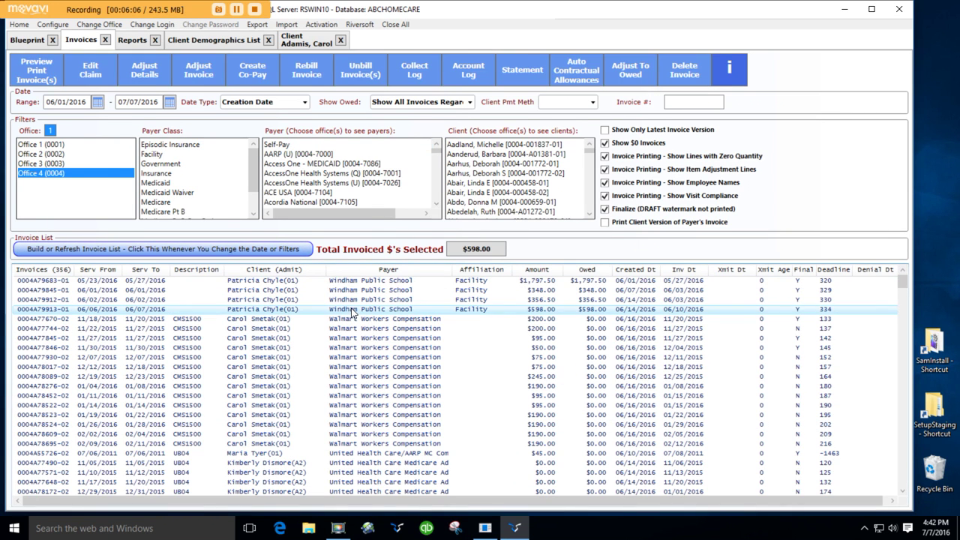
click(63, 78)
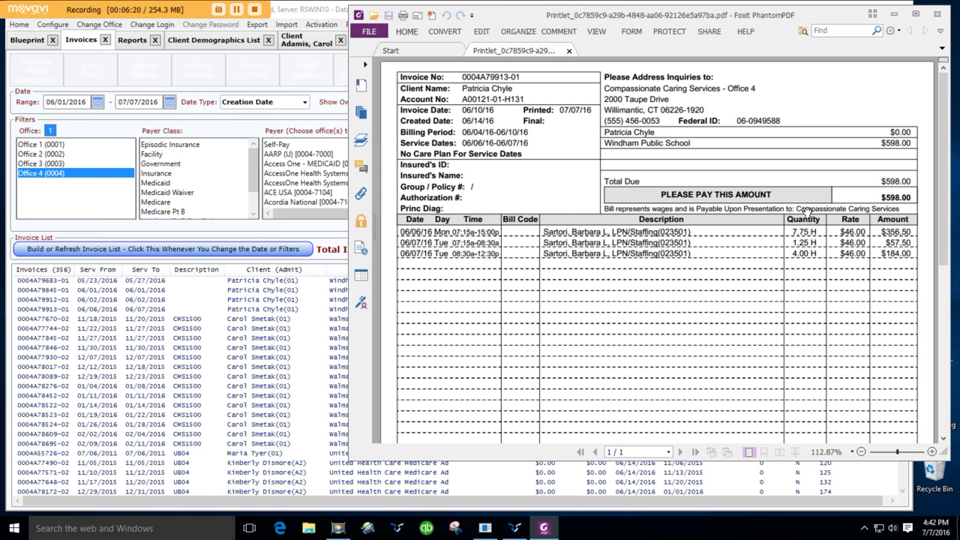
scroll(728, 331, down, 8)
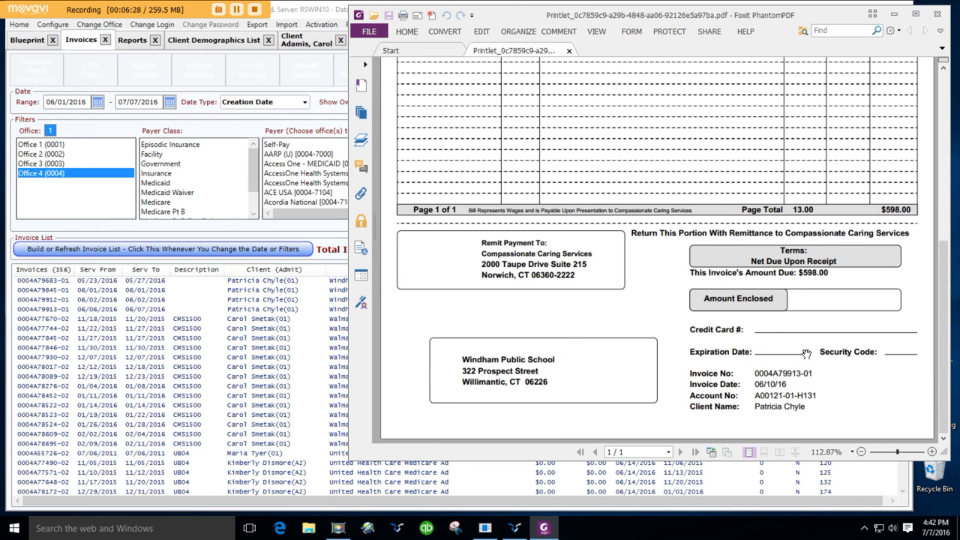
scroll(805, 354, up, 8)
scroll(790, 360, up, 1)
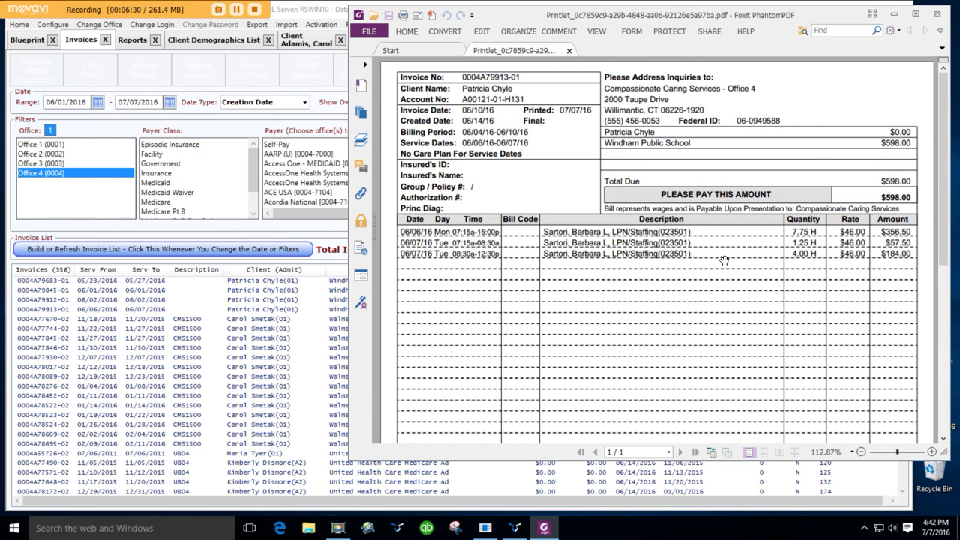
click(939, 15)
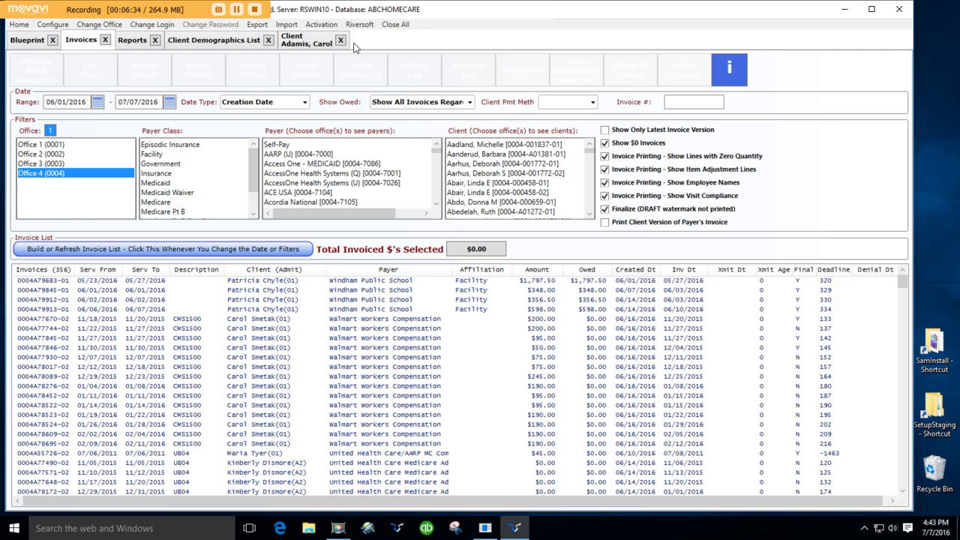
Open the Managing Invoices help document and highlight the SHOWBALANCEONINVOICE and NOBALANCEONINVOICE phrases on page 3.
click(724, 81)
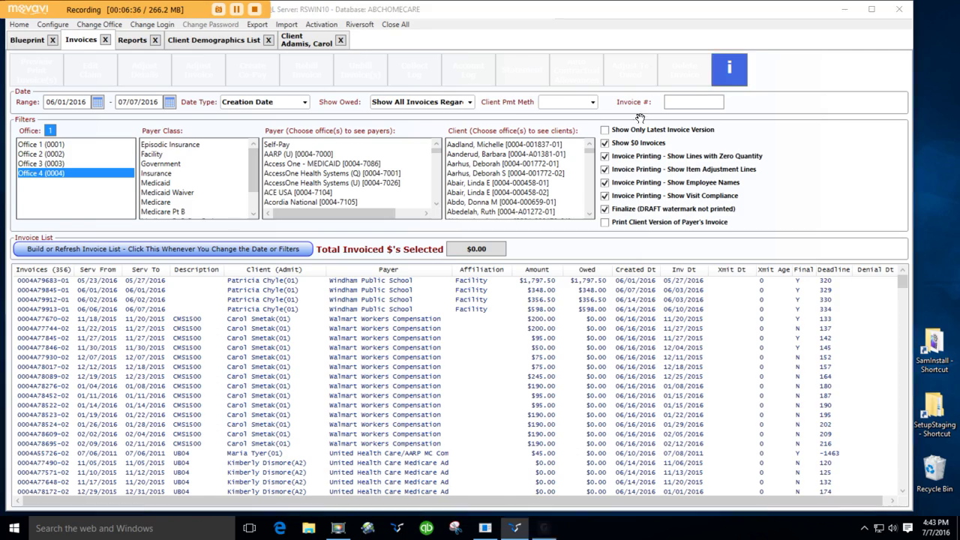
scroll(519, 327, down, 8)
scroll(520, 327, down, 10)
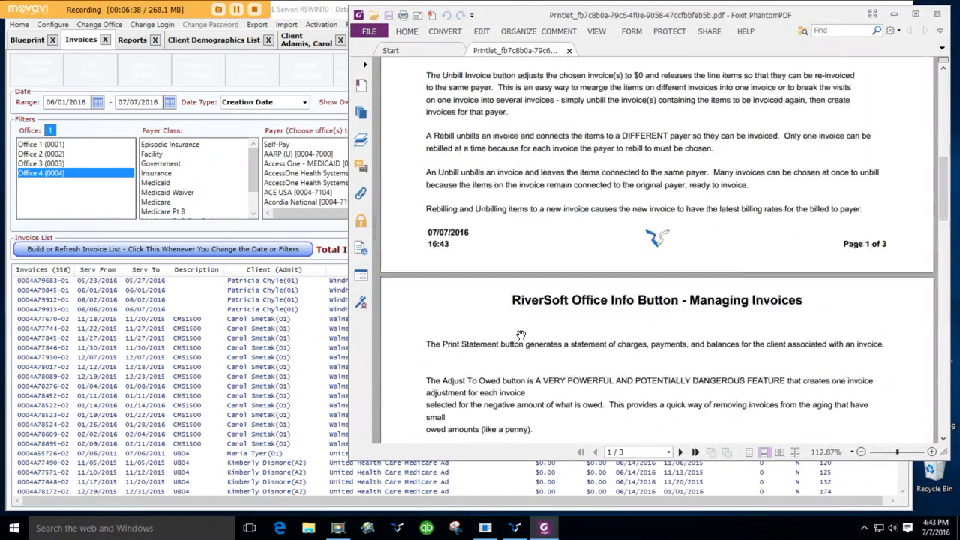
scroll(522, 333, down, 5)
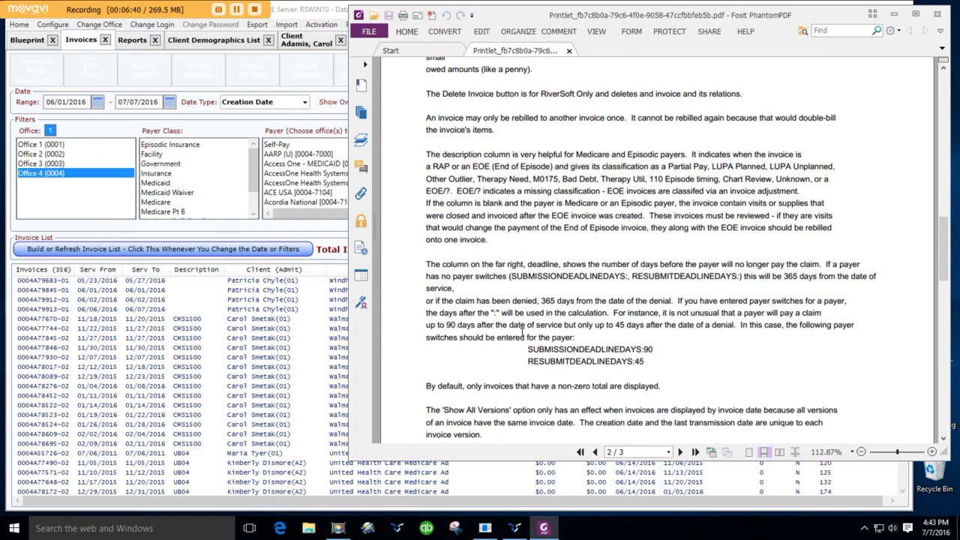
scroll(523, 333, down, 11)
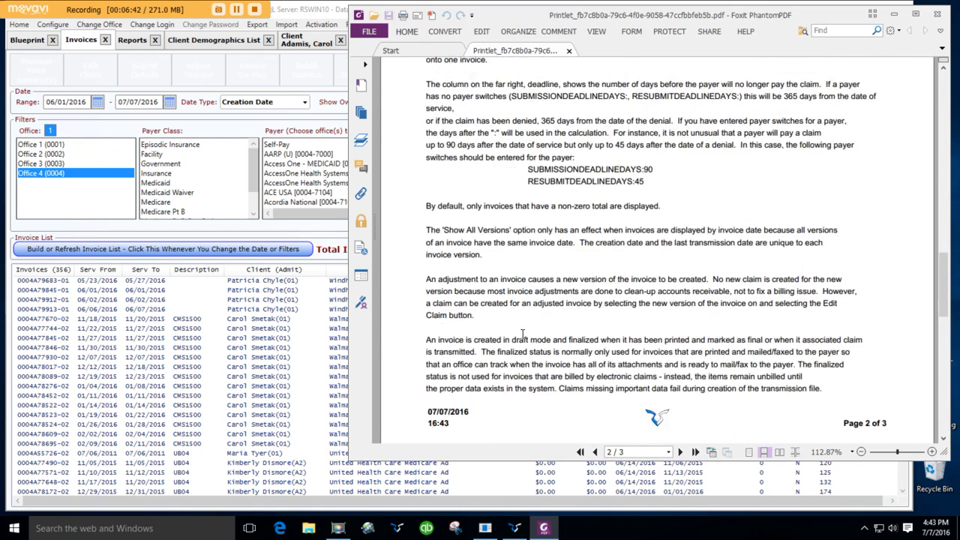
scroll(523, 334, down, 2)
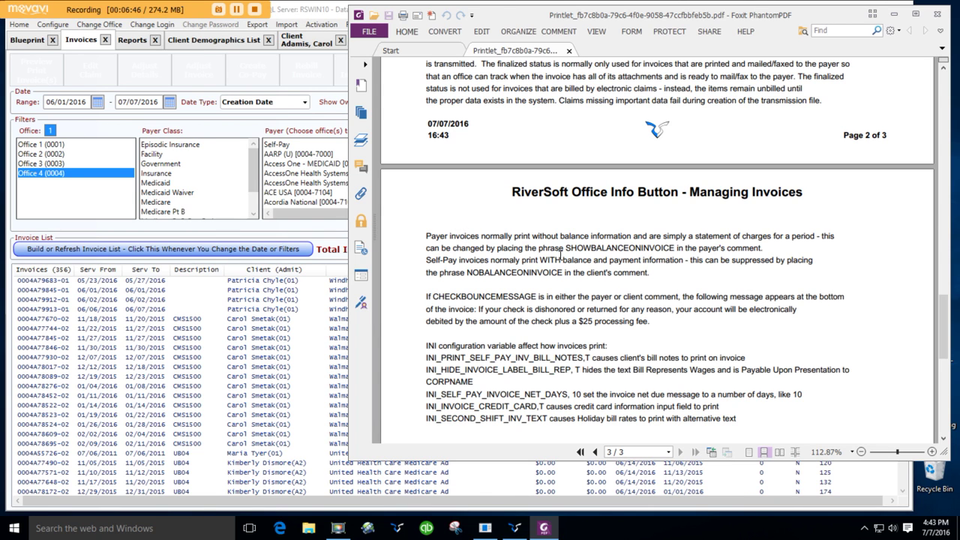
drag(566, 248, 673, 246)
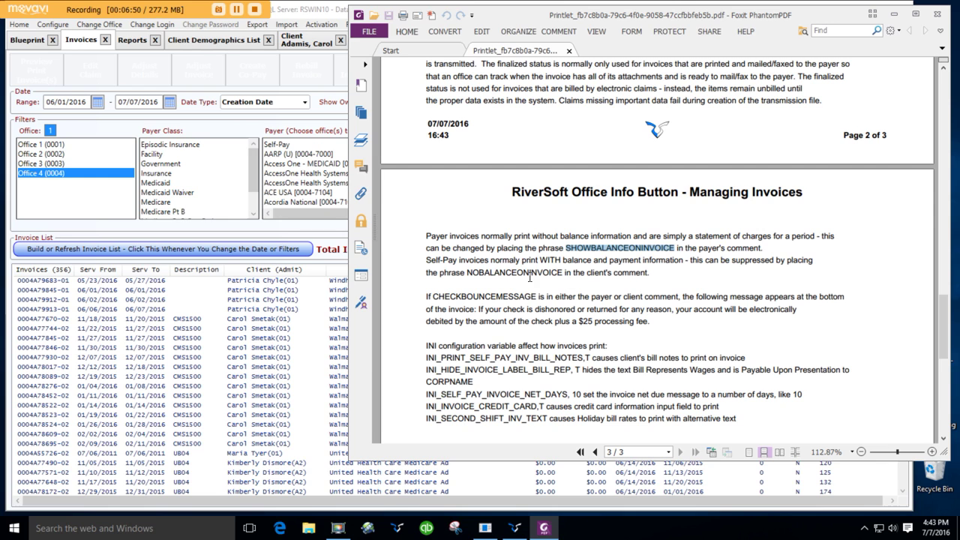
drag(468, 274, 554, 276)
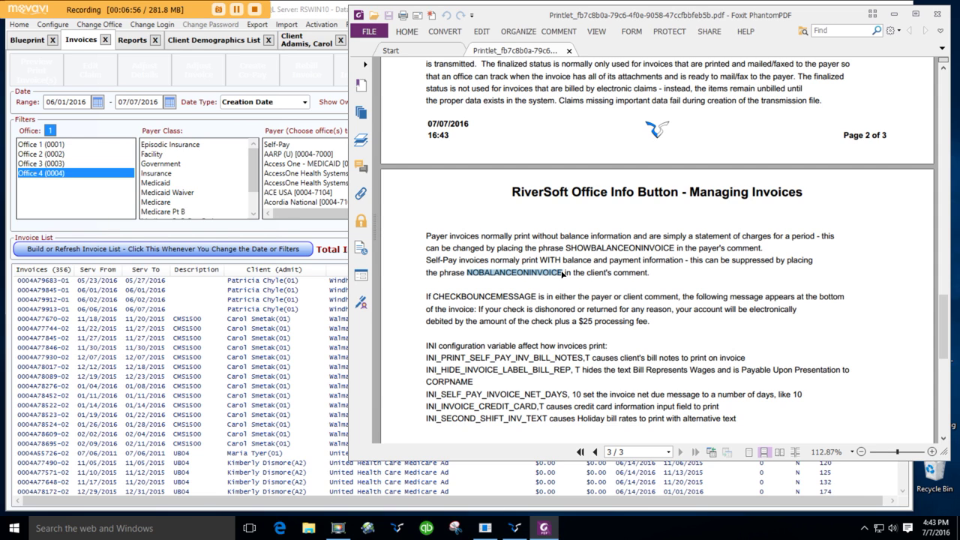
click(525, 299)
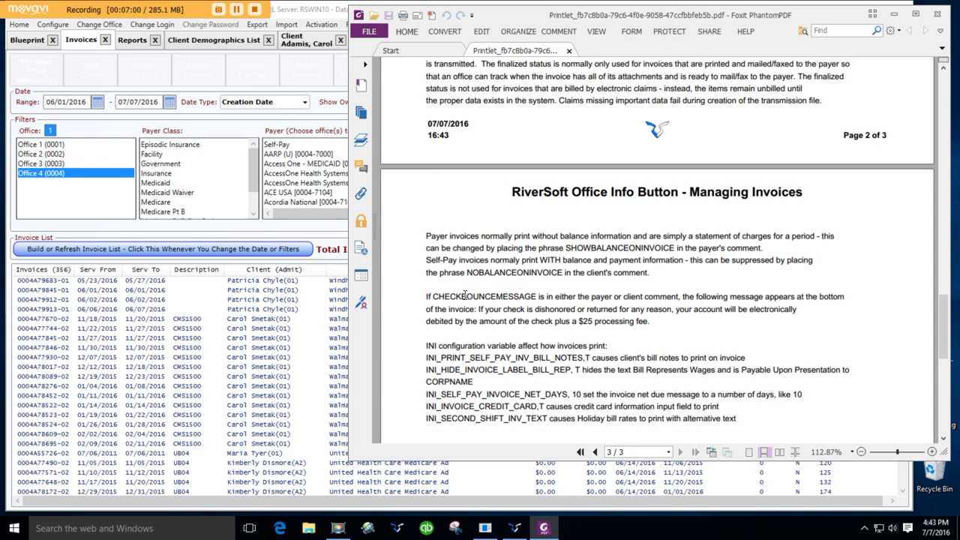
Highlight CHECKBOUNCEMESSAGE and the returned-check message text it prints in the help document, then close the document.
drag(433, 298, 537, 299)
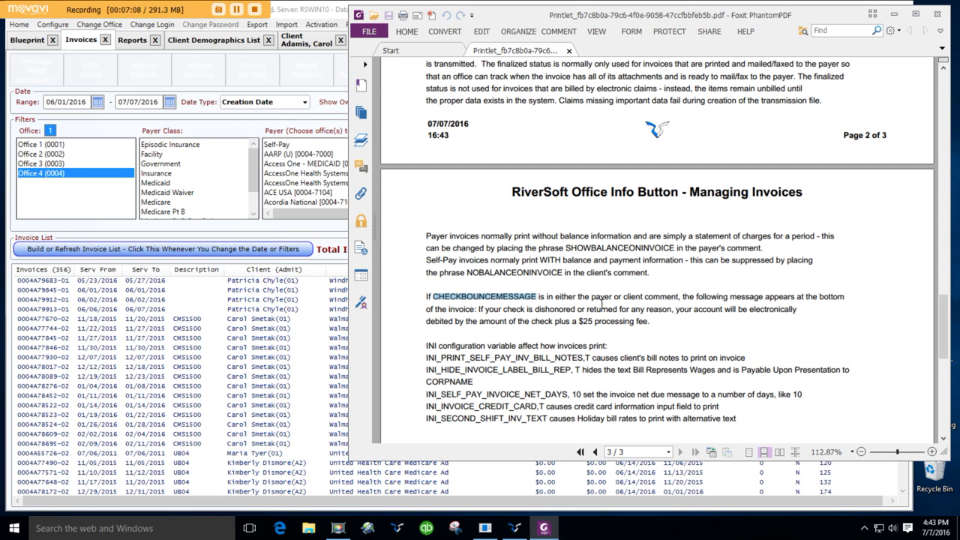
drag(480, 309, 652, 325)
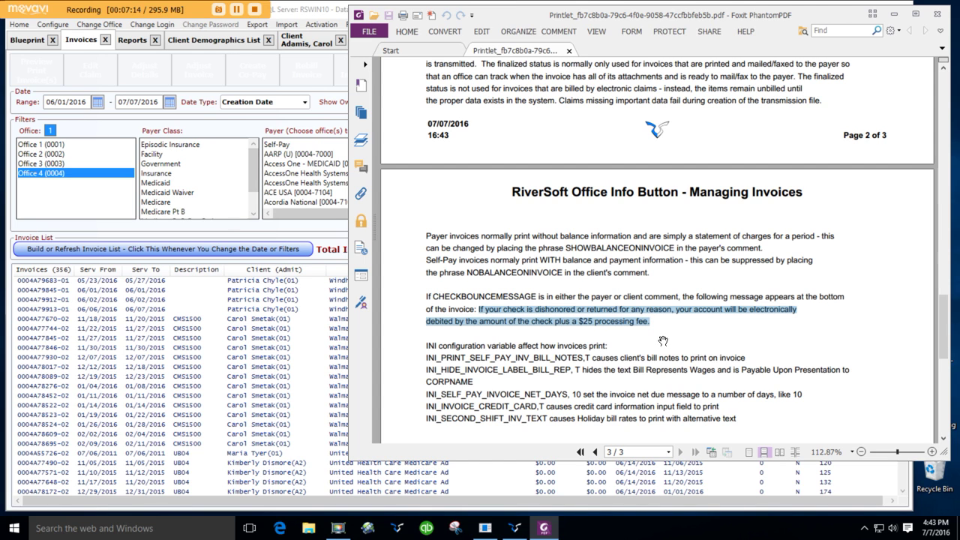
click(936, 14)
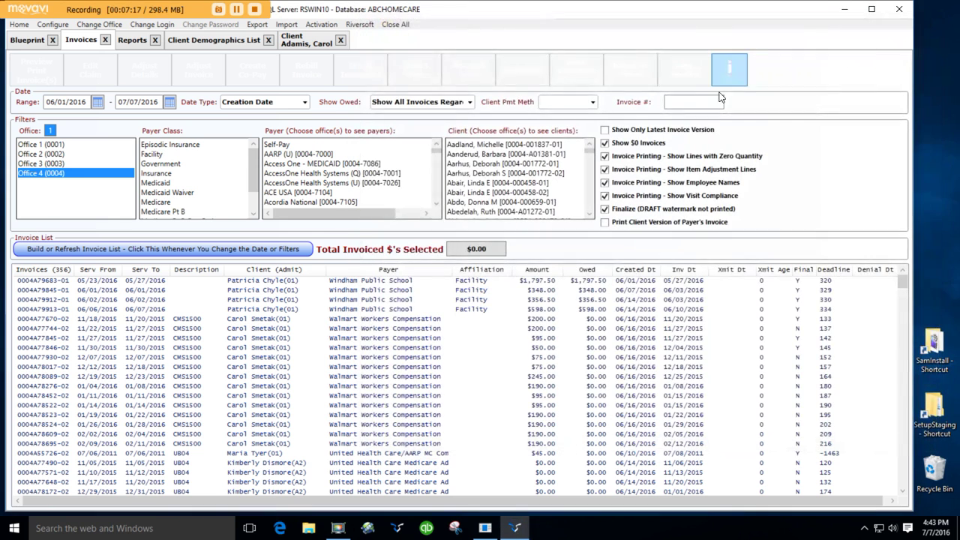
Rebuild the invoice list without an office filter and select every invoice from the first to the last.
click(52, 132)
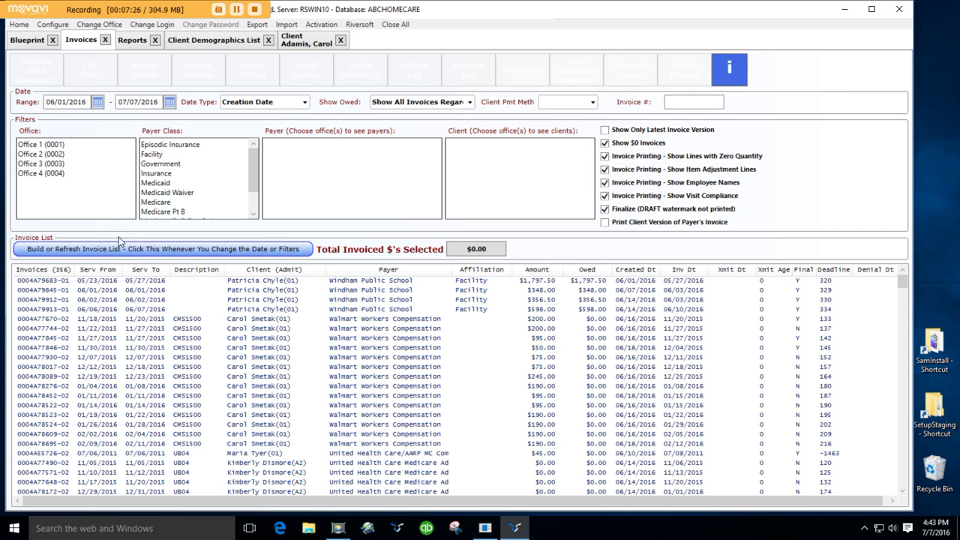
click(110, 255)
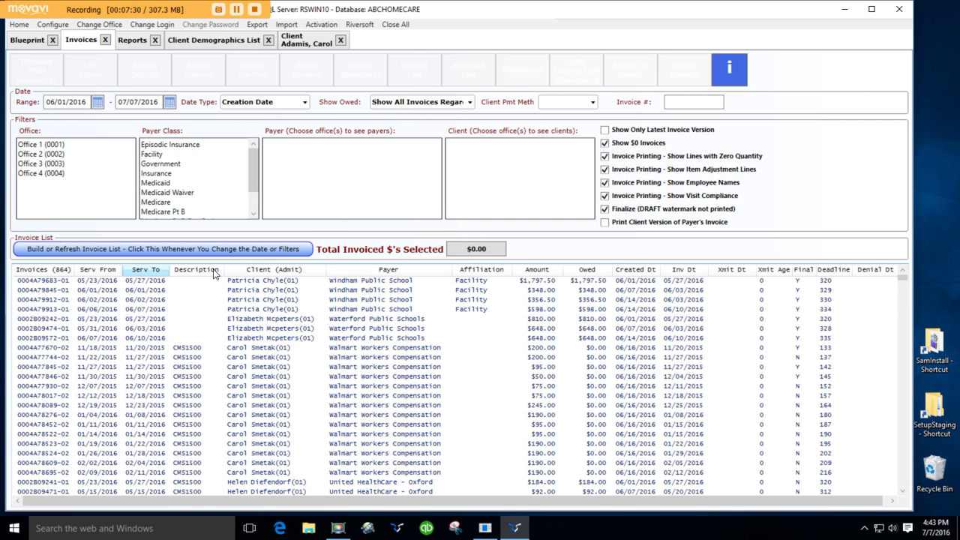
click(150, 281)
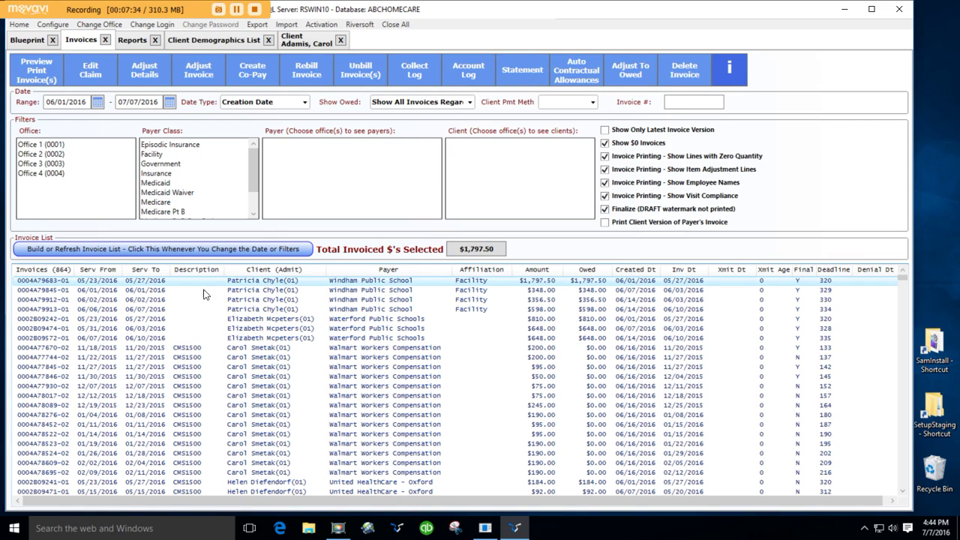
drag(903, 281, 913, 499)
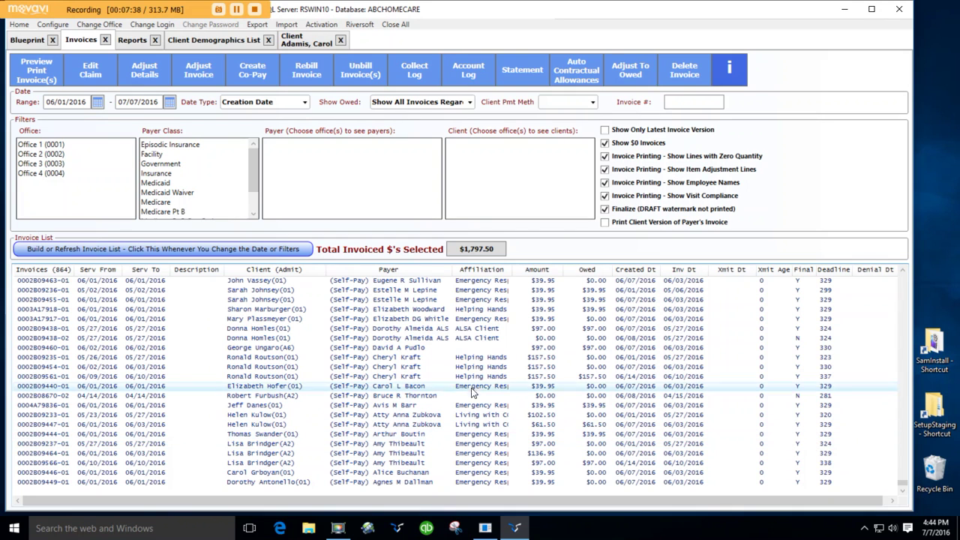
shift+click(244, 486)
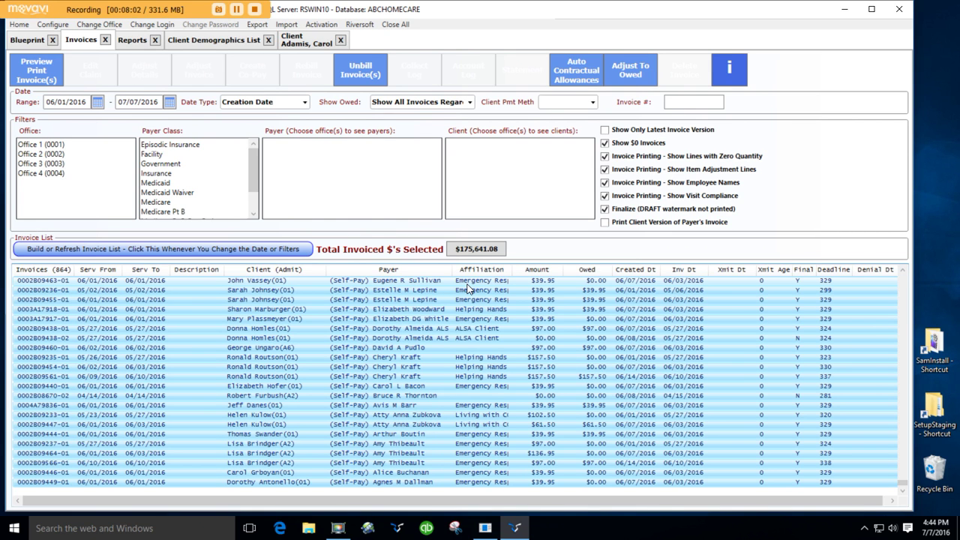
Preview the Medicaid - EDS Title XIX invoice for service dates 05/07/2016 to 05/13/2016, examine its charges and remittance portion, and close it.
click(444, 299)
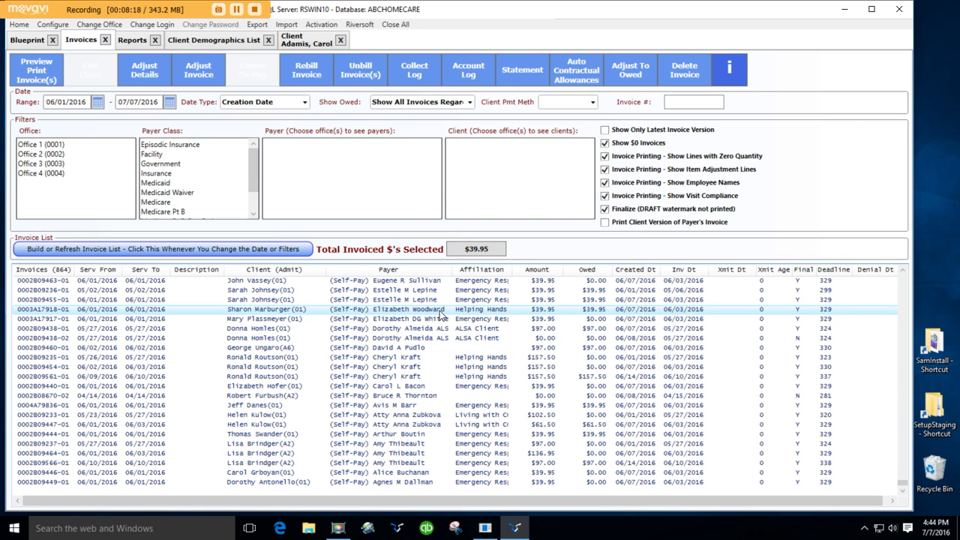
click(440, 310)
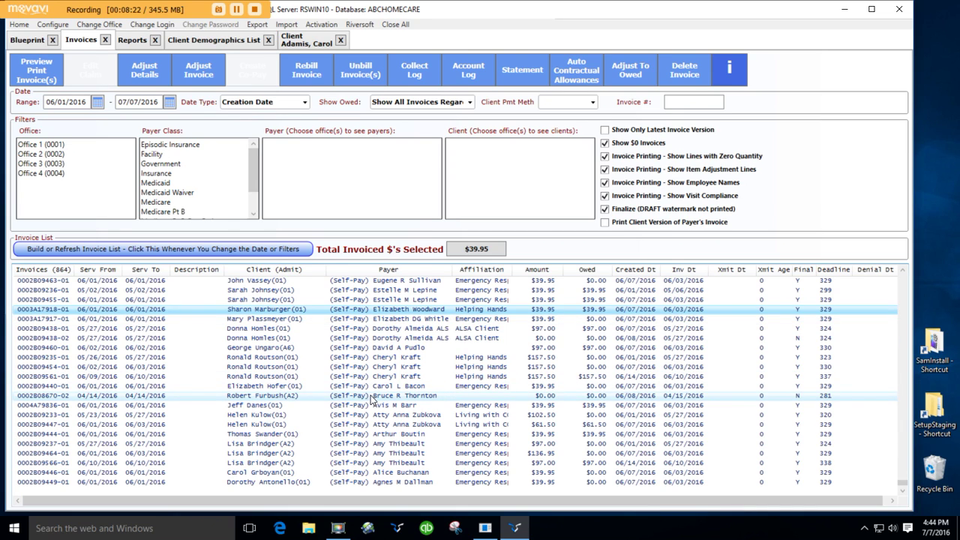
drag(903, 485, 903, 390)
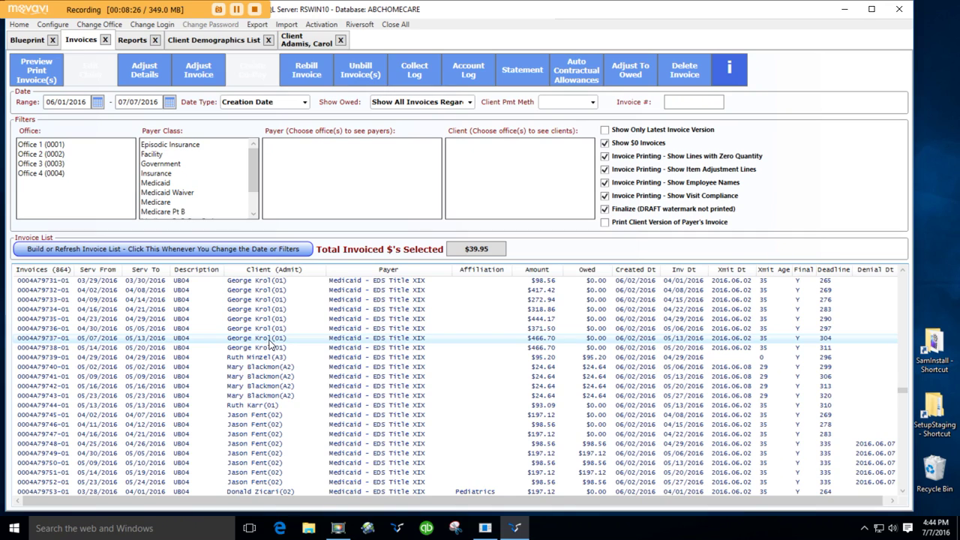
click(268, 341)
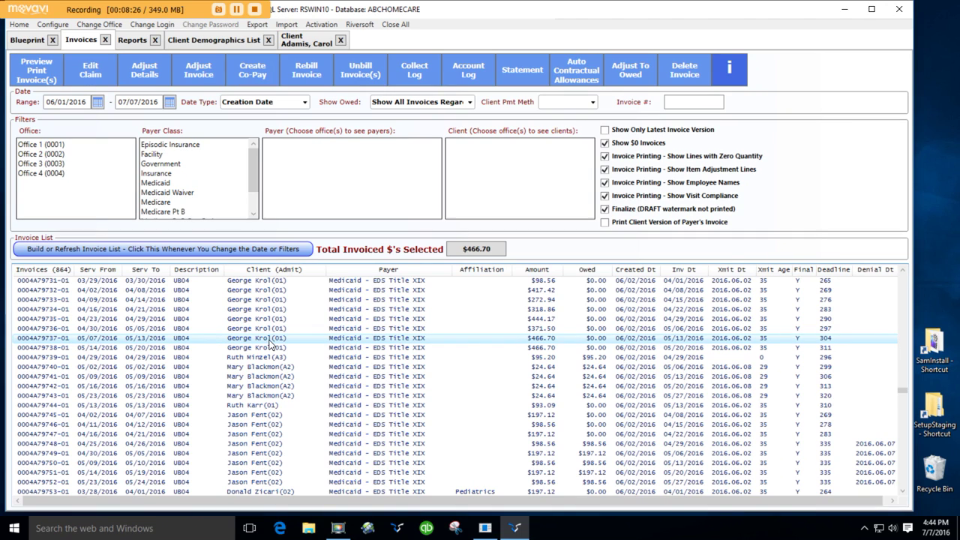
click(48, 69)
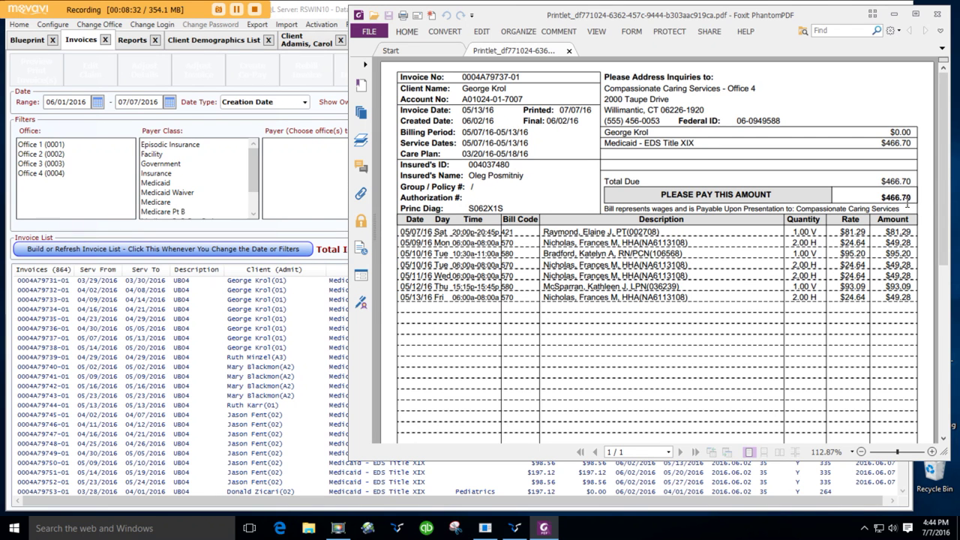
scroll(907, 206, down, 5)
scroll(909, 210, down, 3)
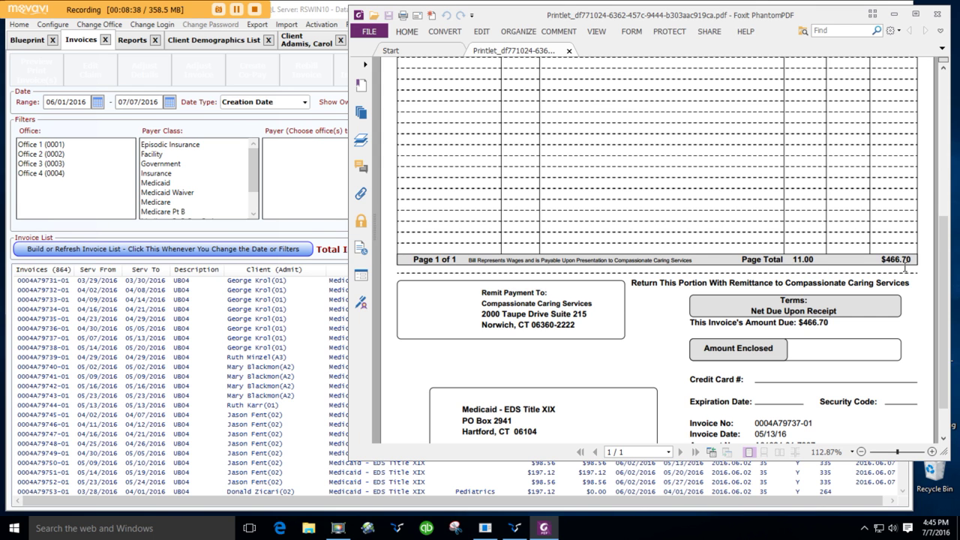
click(937, 14)
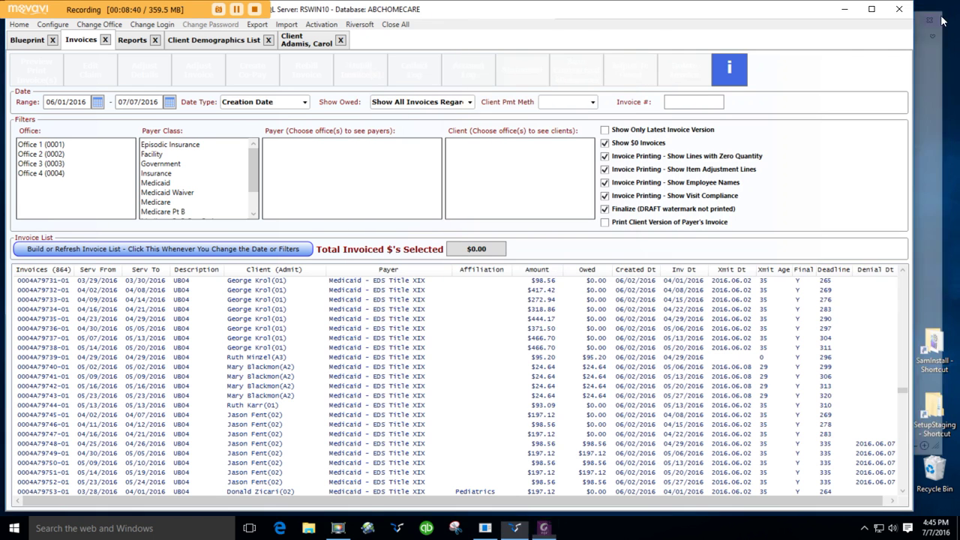
Open the UB04 claim for the $444.17 Medicaid invoice covering 04/23/2016 to 04/29/2016, review the whole form, and close it.
click(246, 320)
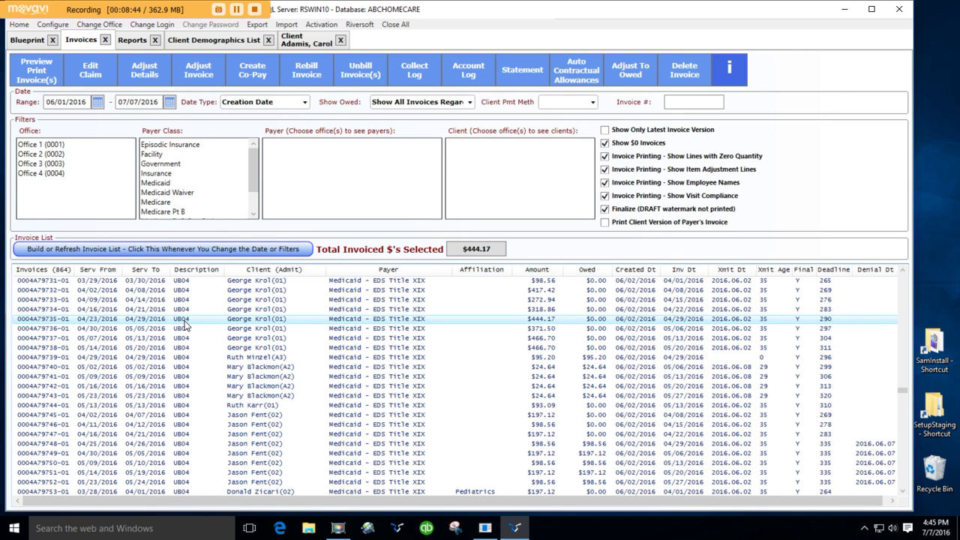
click(103, 80)
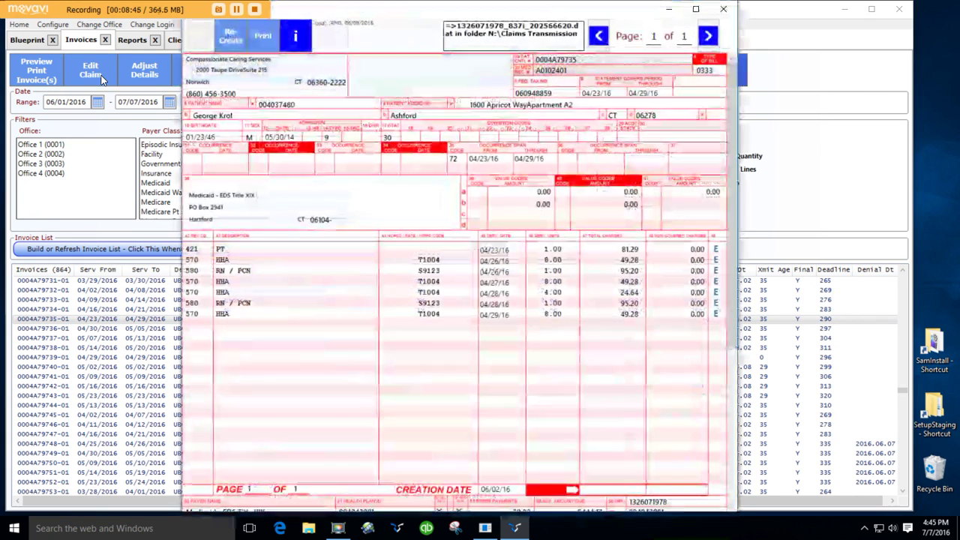
scroll(566, 345, down, 3)
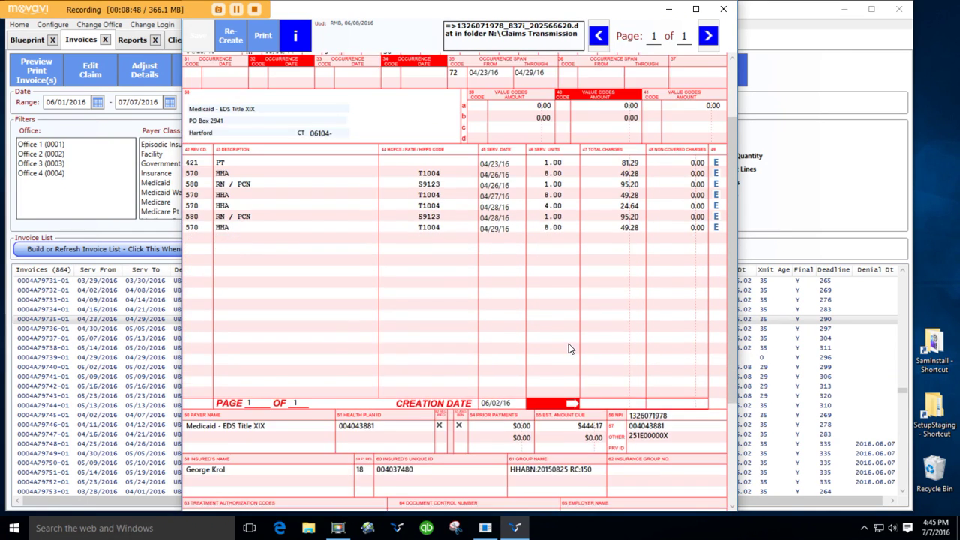
scroll(569, 345, down, 5)
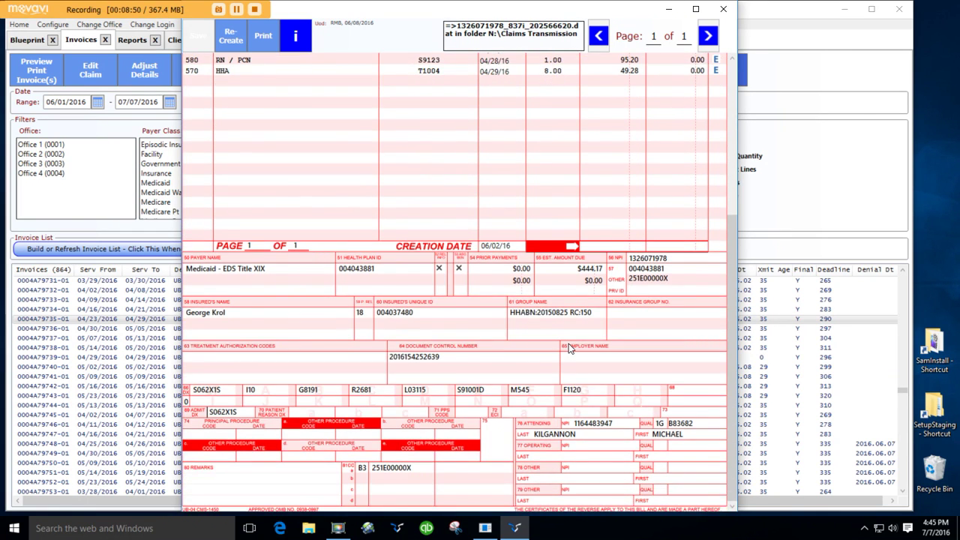
scroll(569, 346, up, 8)
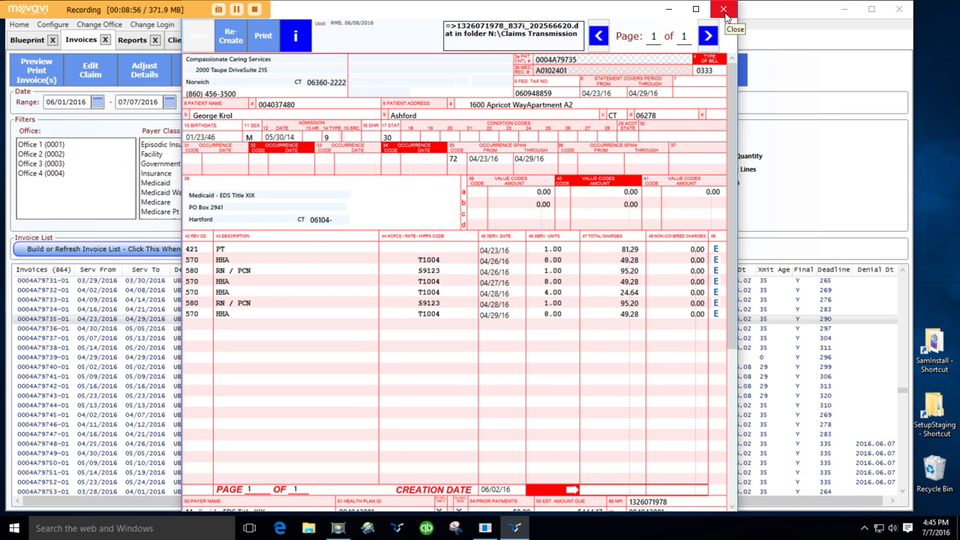
click(724, 10)
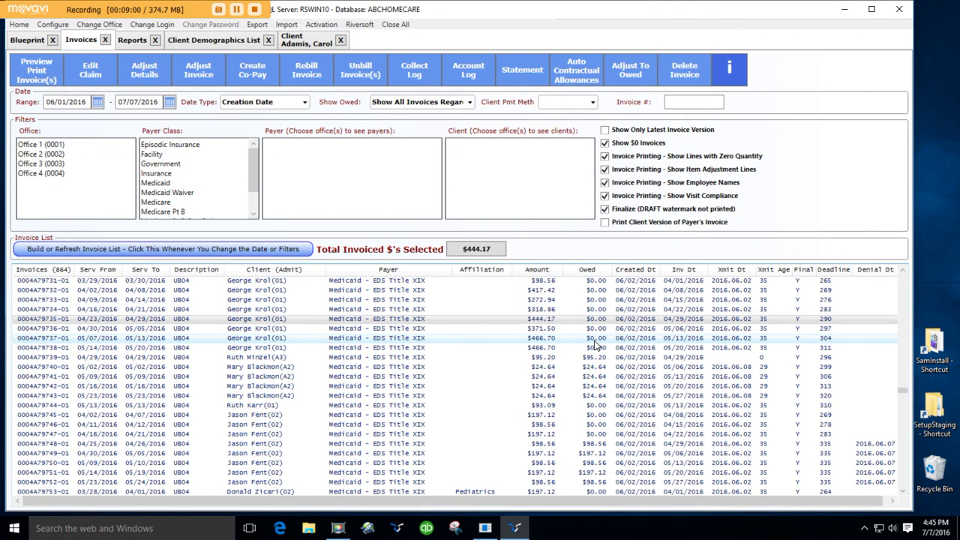
Generate the client's account statement from the Medicaid invoice for 05/14/2016 to 05/20/2016, examine page 1's transactions and address section, and close it.
click(383, 348)
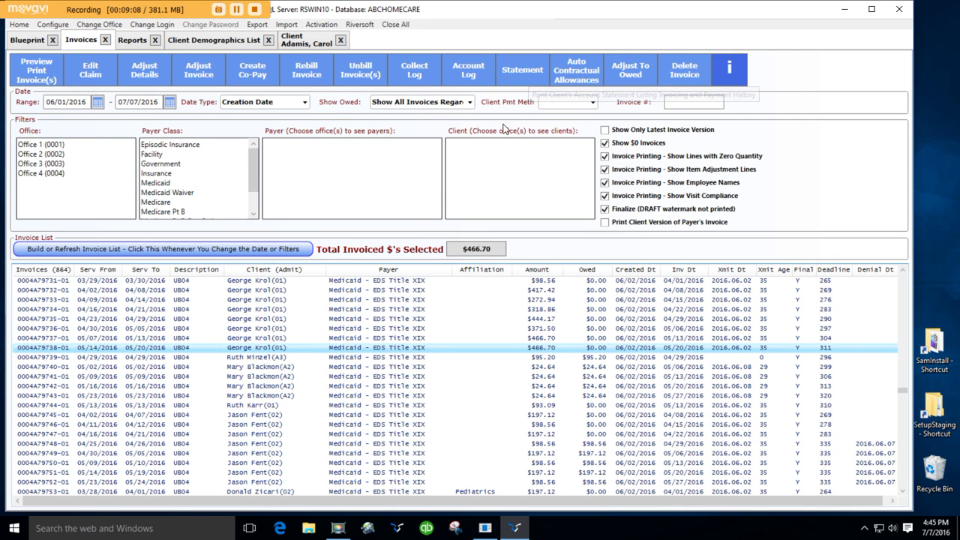
click(525, 82)
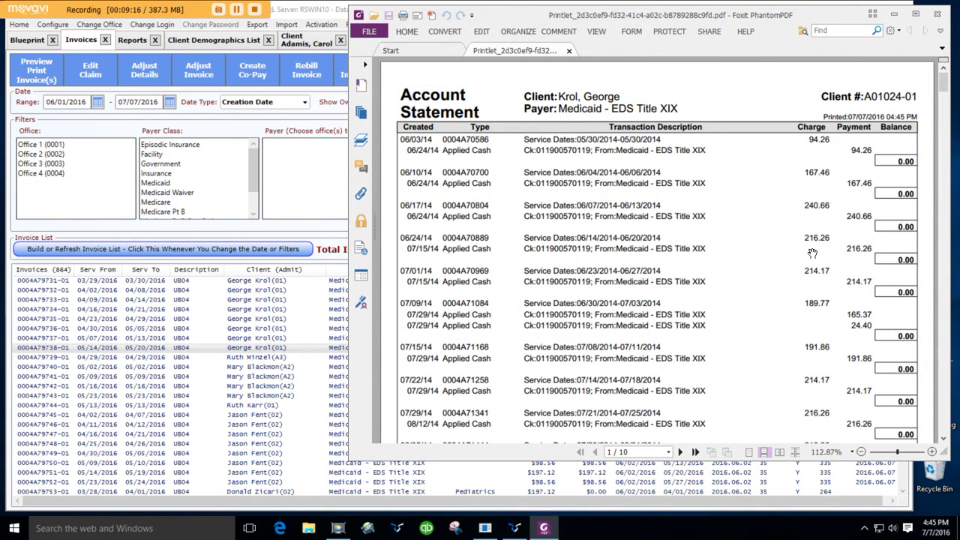
scroll(811, 259, down, 1)
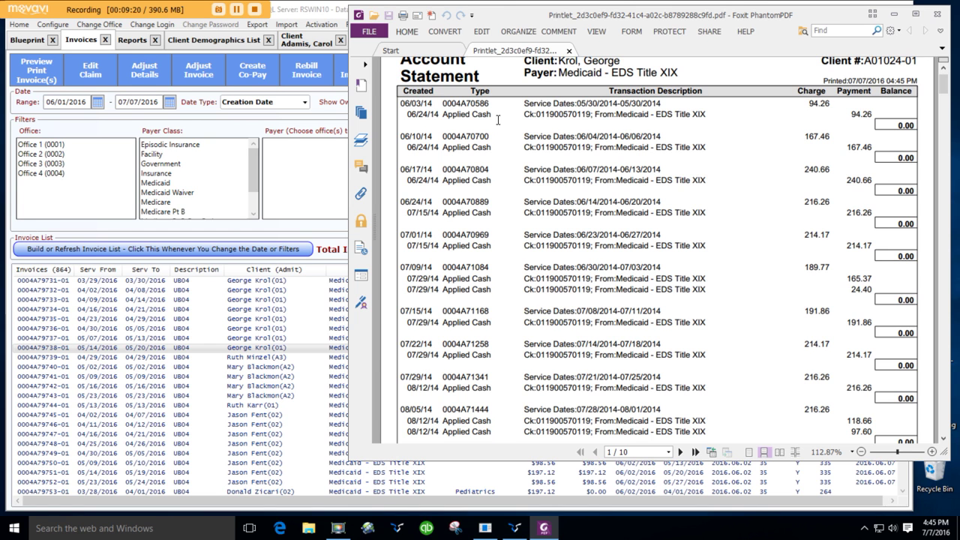
scroll(602, 321, down, 6)
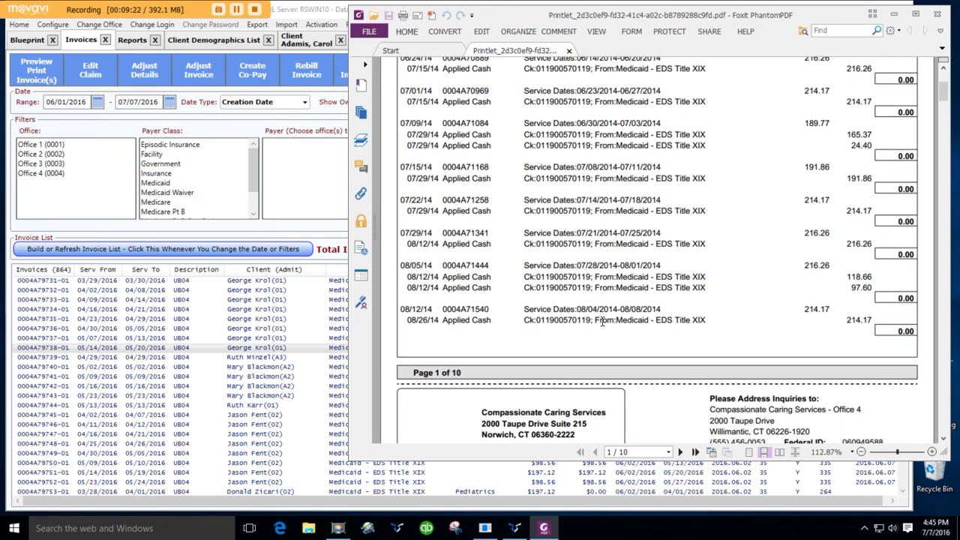
scroll(602, 321, down, 3)
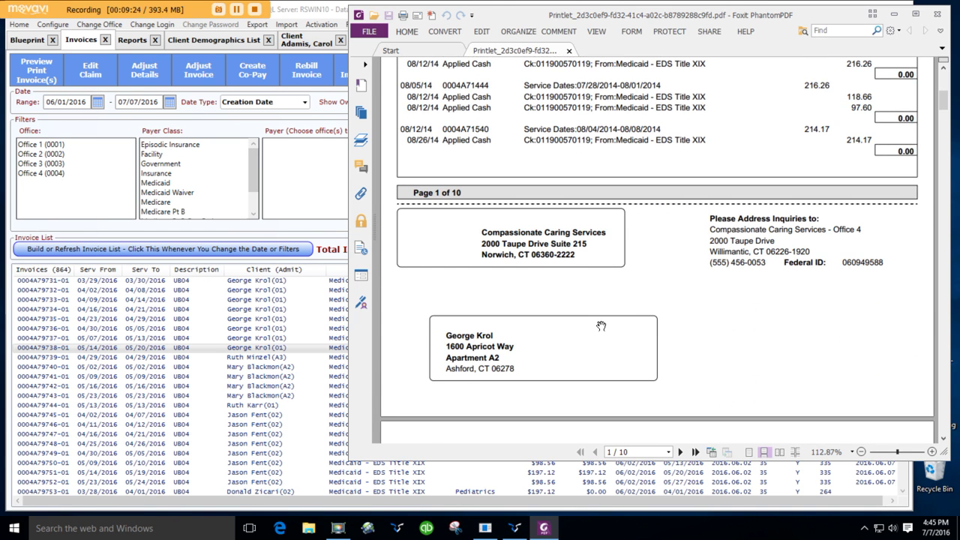
scroll(684, 282, up, 6)
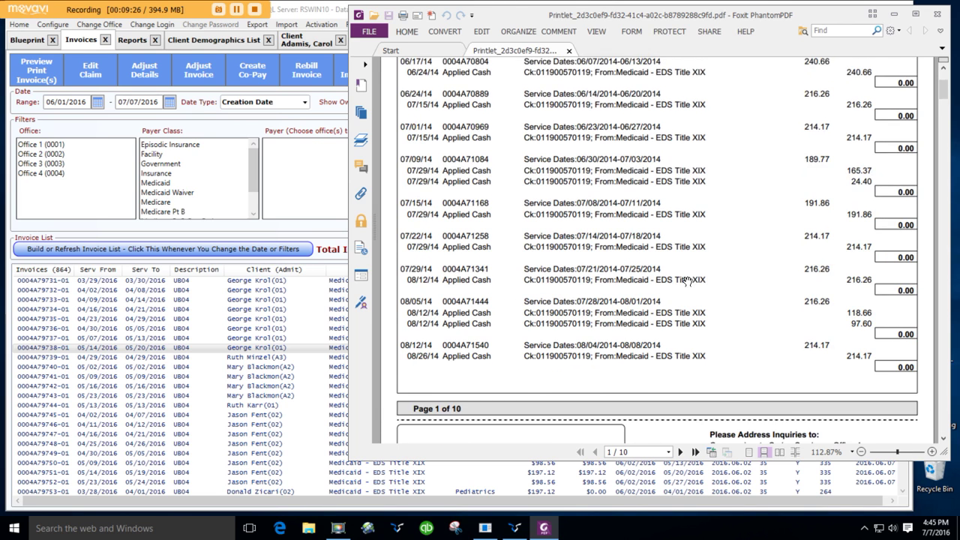
scroll(684, 282, up, 7)
click(936, 13)
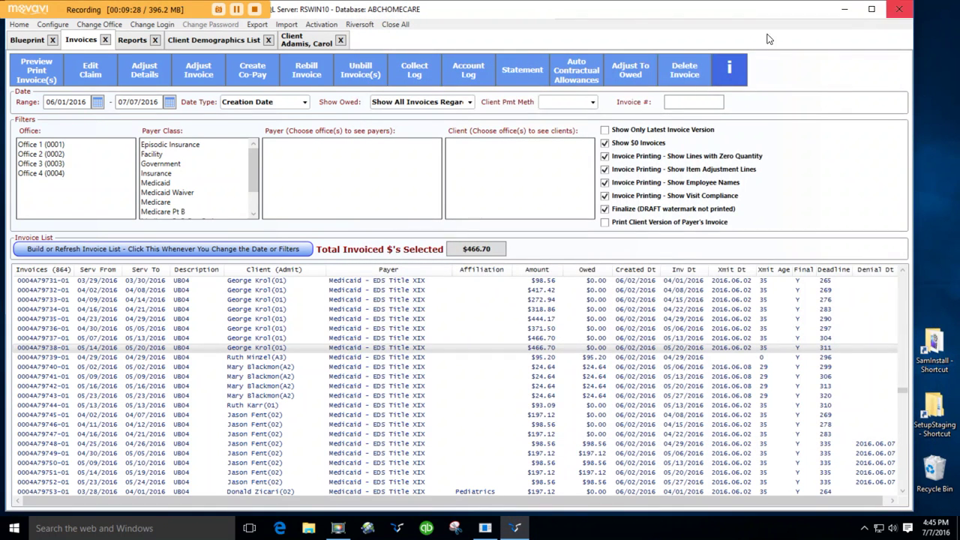